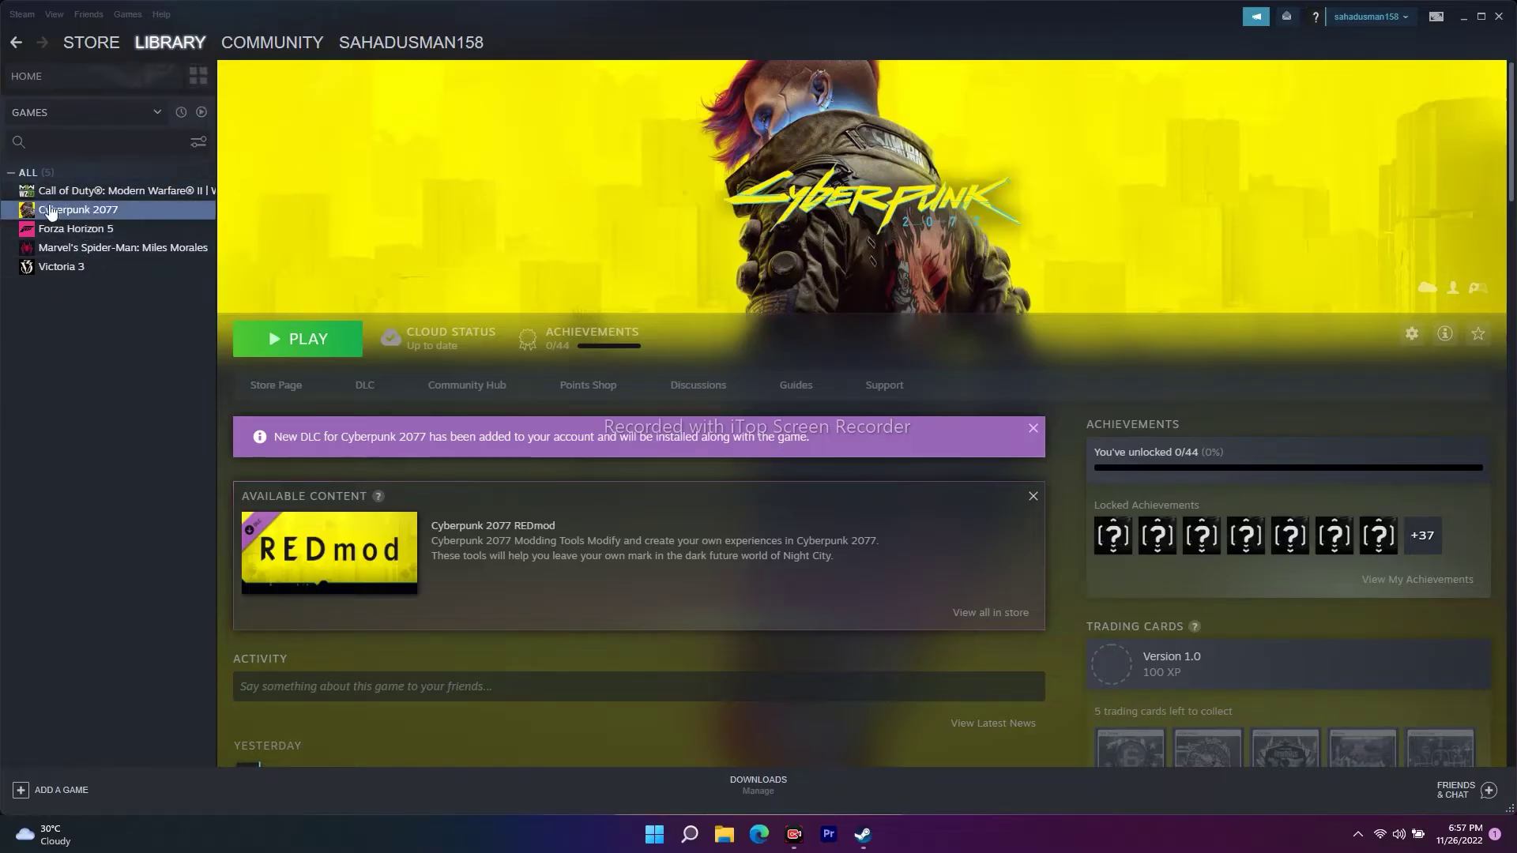
# Bring up Cyberpunk 2077's options menu from the Steam library sidebar.
pyautogui.rightClick(106, 214)
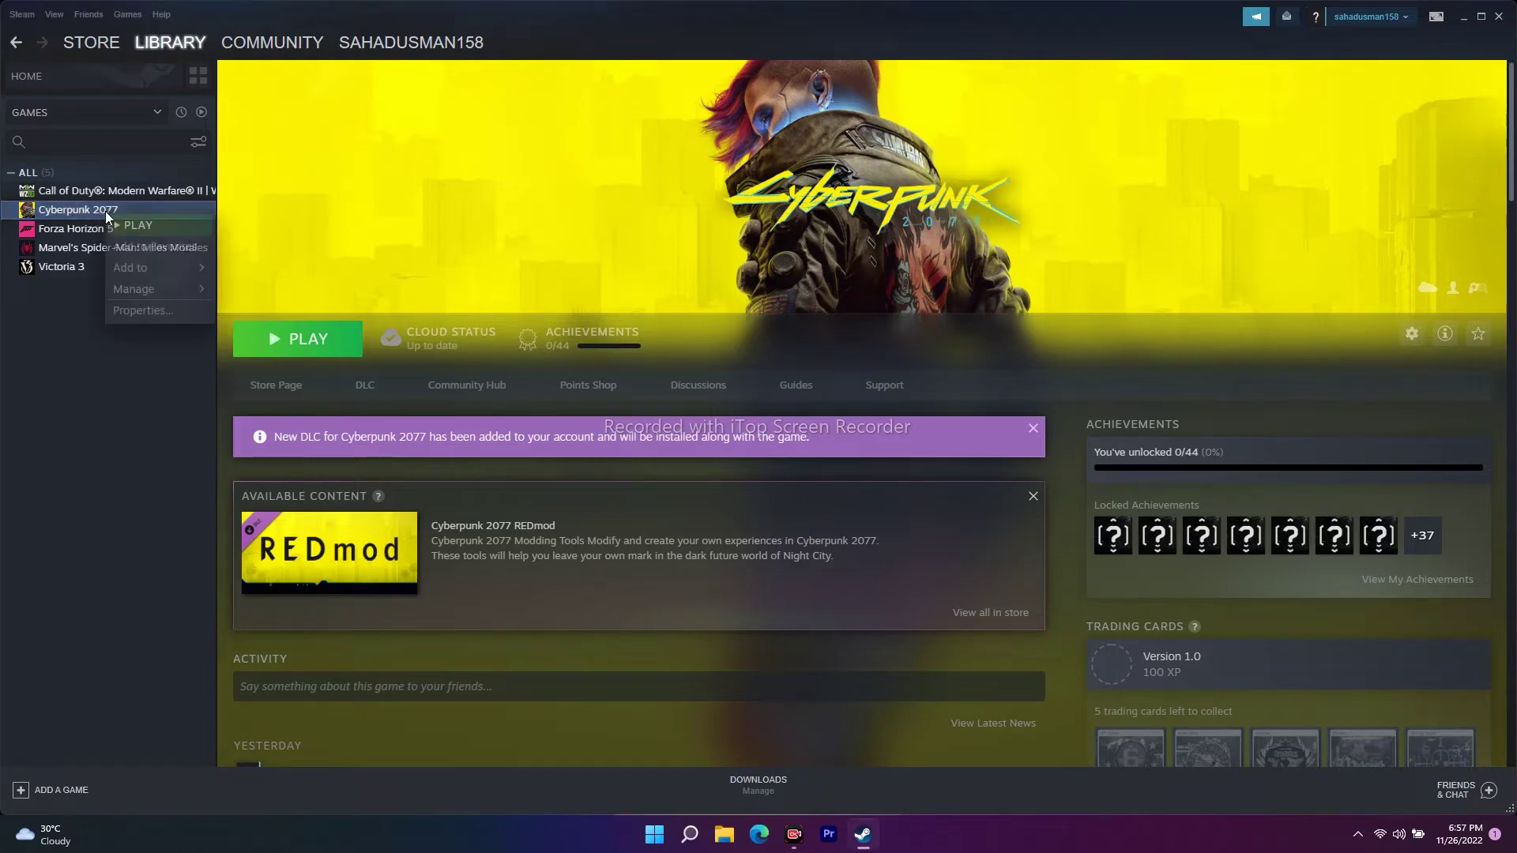
# Browse Cyberpunk 2077's local files from Properties, then bring the install folder window forward, maximized.
pyautogui.click(139, 307)
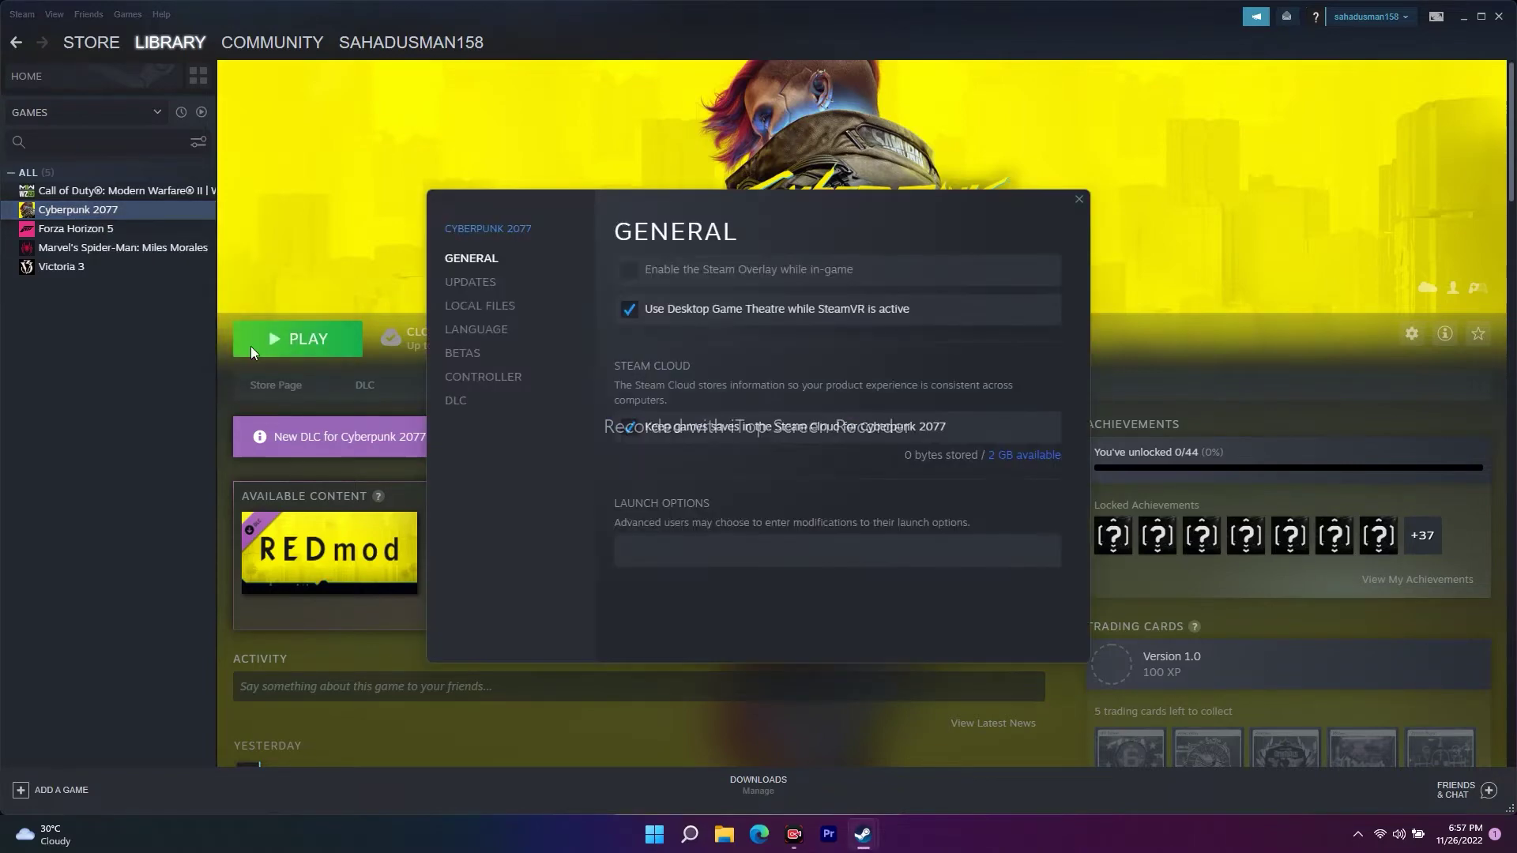
pyautogui.click(479, 307)
pyautogui.click(984, 268)
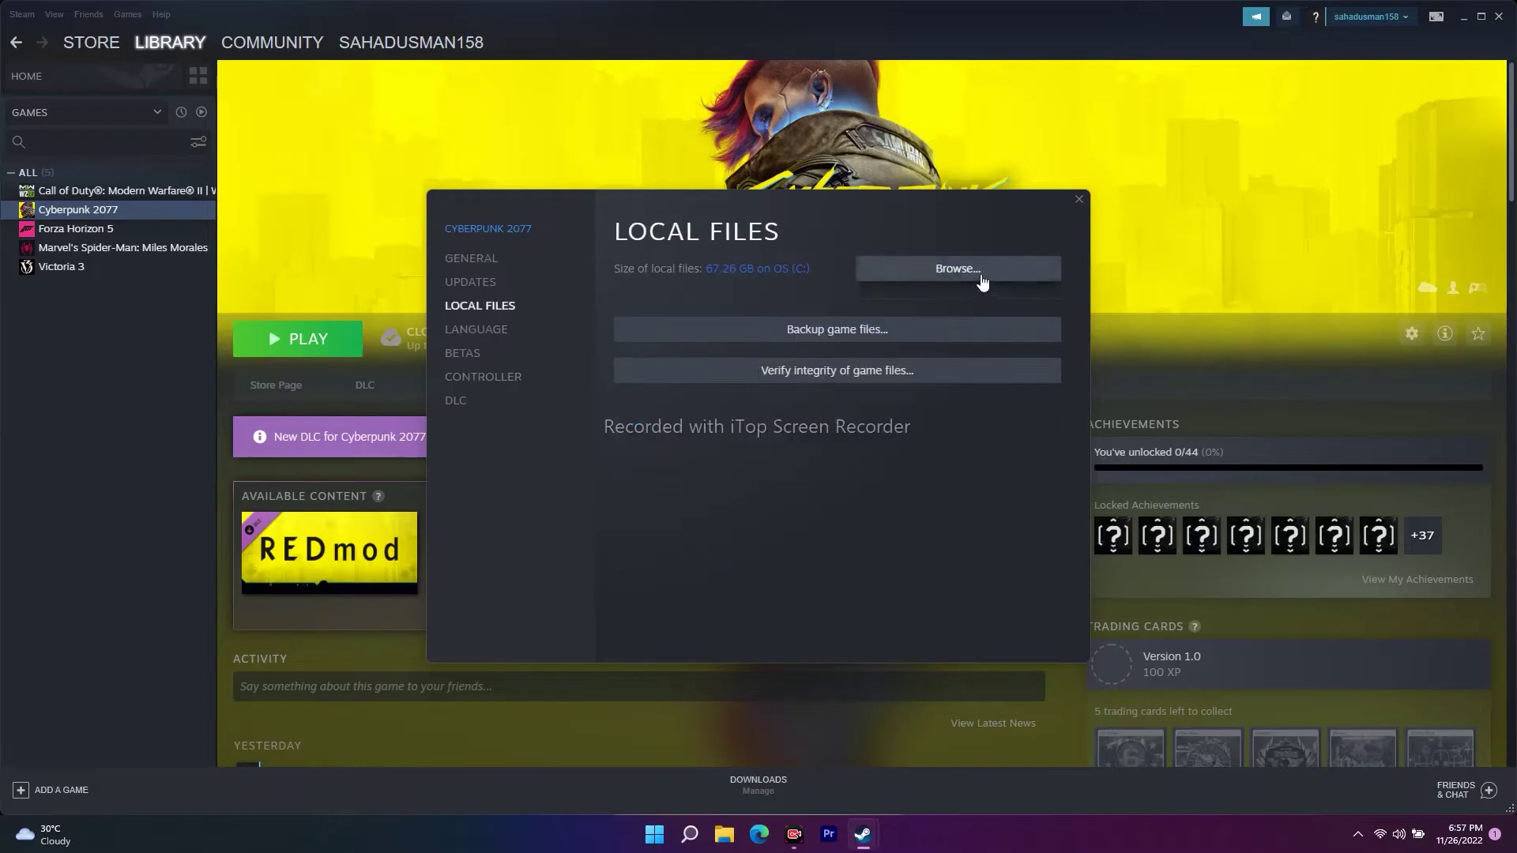
pyautogui.click(1229, 190)
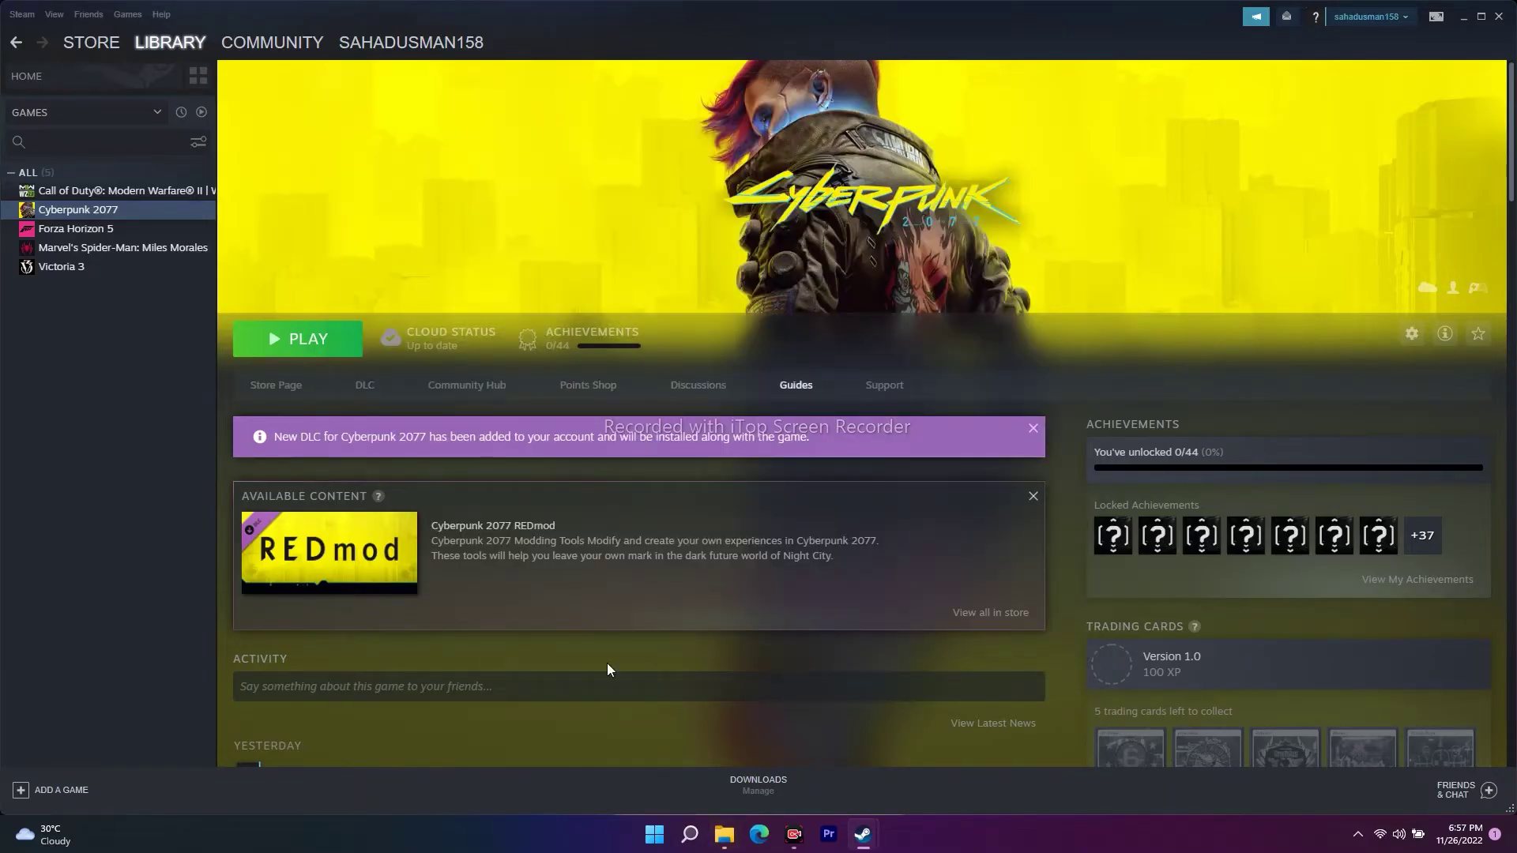
pyautogui.click(724, 835)
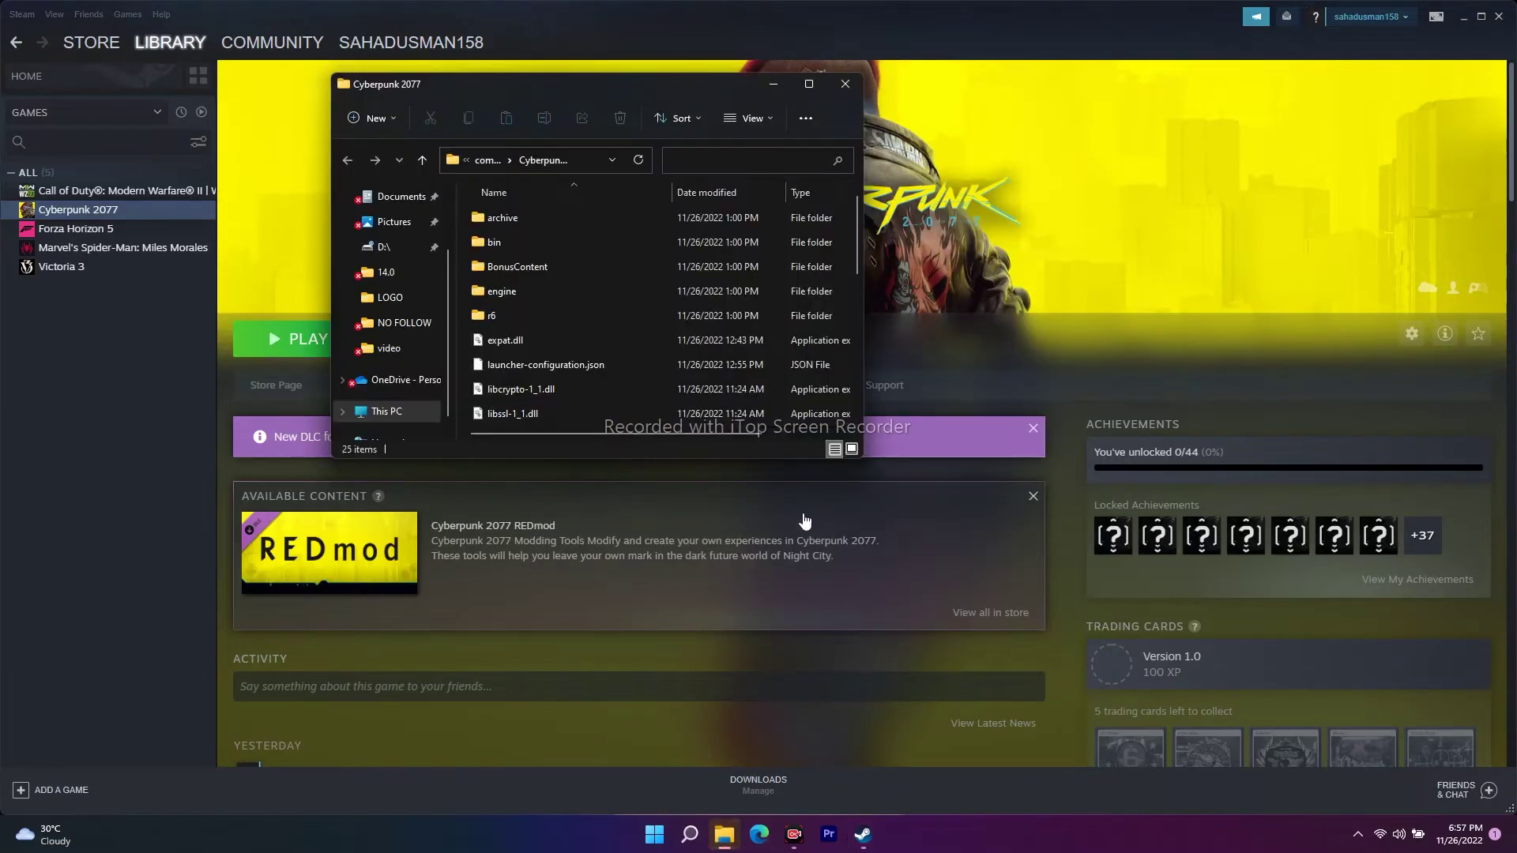
pyautogui.click(809, 84)
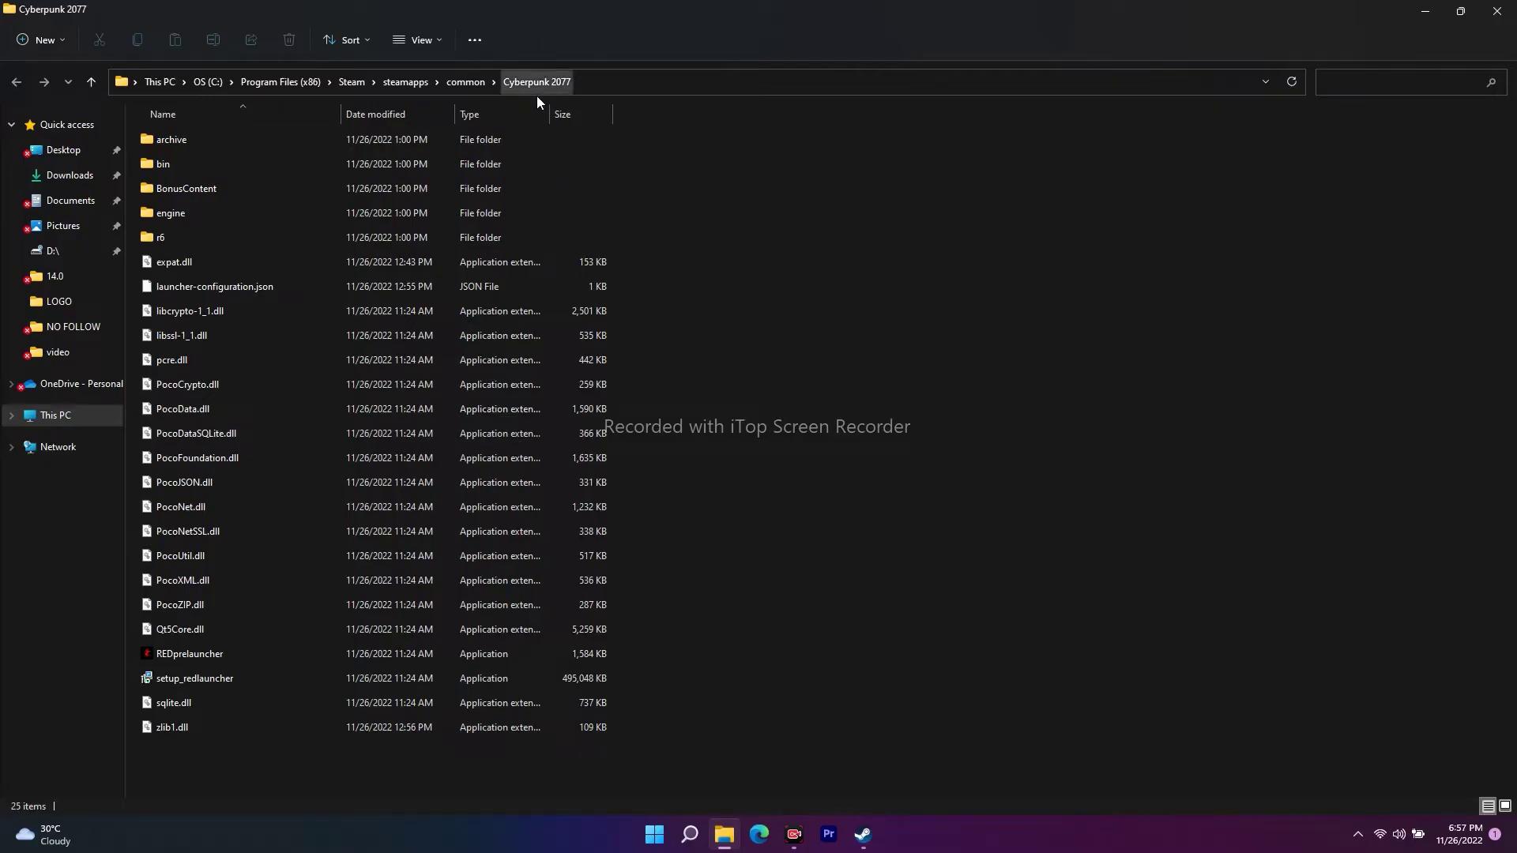
# Open the r6 folder inside the Cyberpunk 2077 install directory.
pyautogui.doubleClick(194, 239)
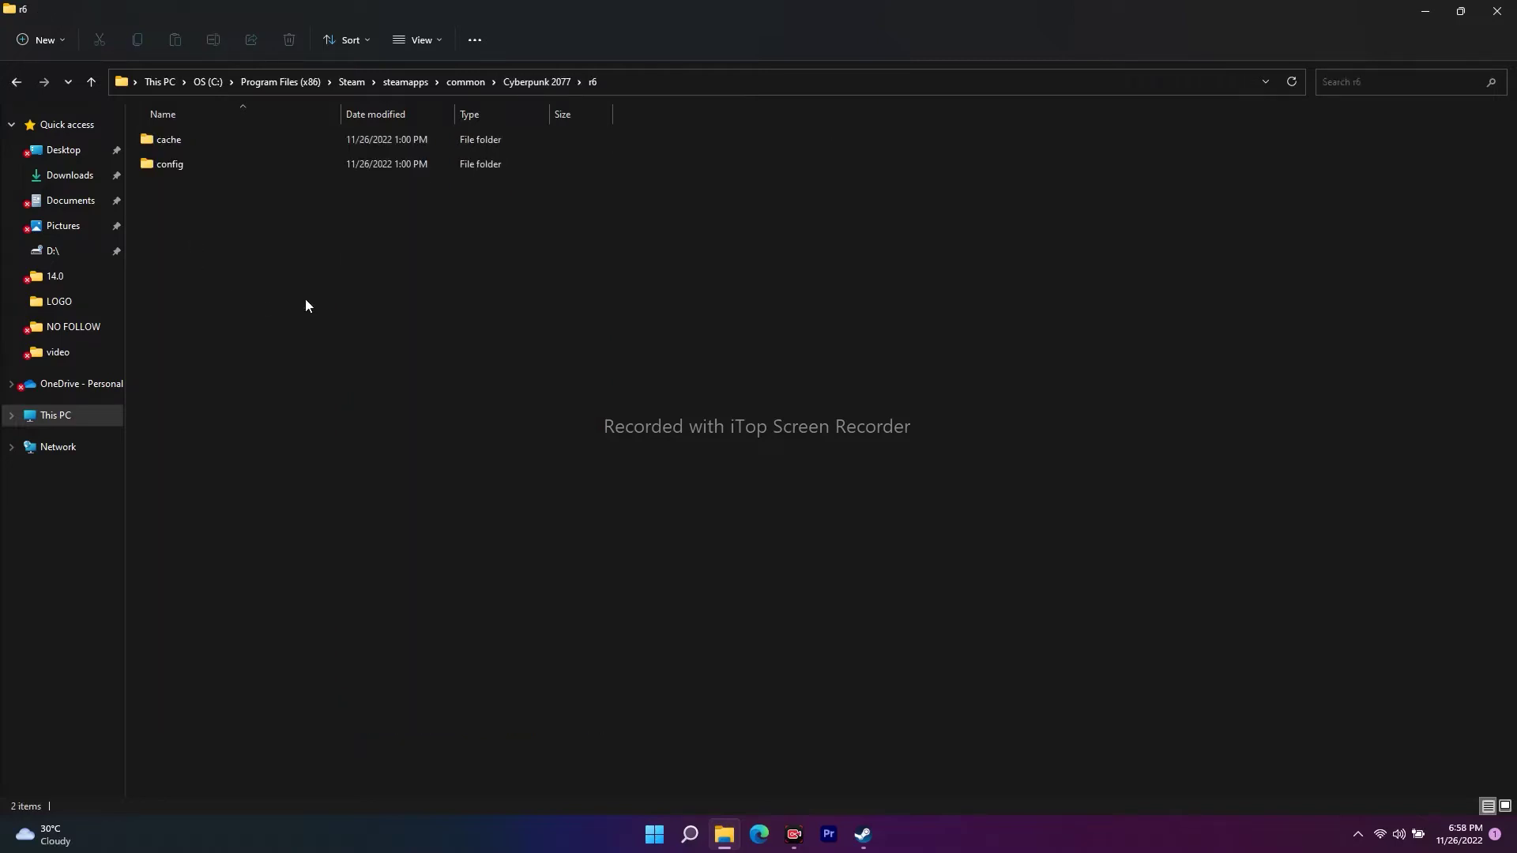
# Open r6's cache folder and select both final.redscripts and tweakdb.bin.
pyautogui.doubleClick(185, 143)
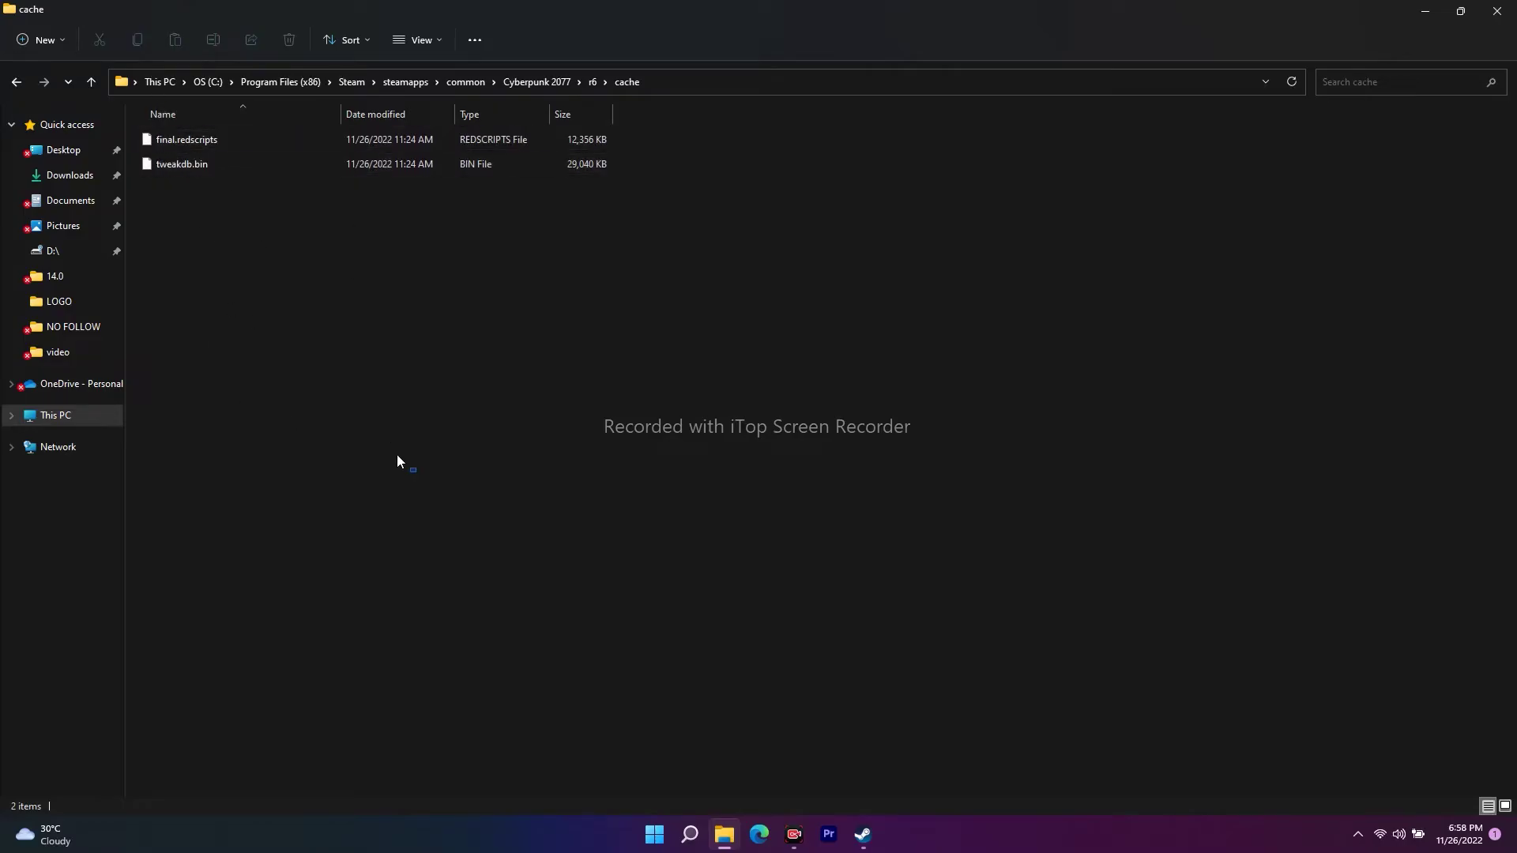
pyautogui.moveTo(413, 468); pyautogui.dragTo(226, 205)
# Delete final.redscripts and tweakdb.bin from the cache folder, then close the Explorer window.
pyautogui.moveTo(681, 214); pyautogui.dragTo(270, 141)
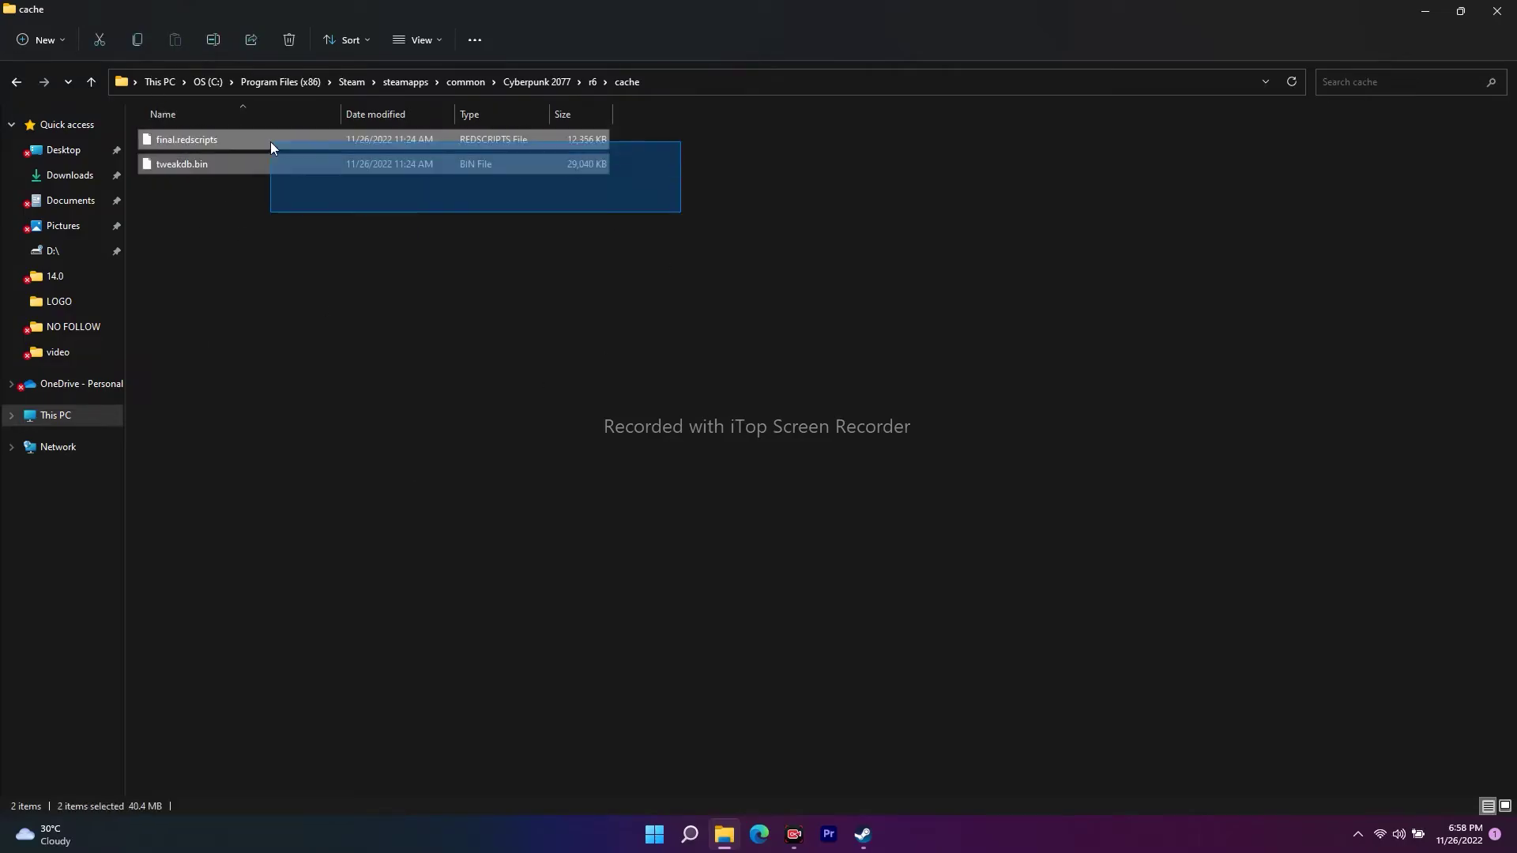
pyautogui.click(350, 434)
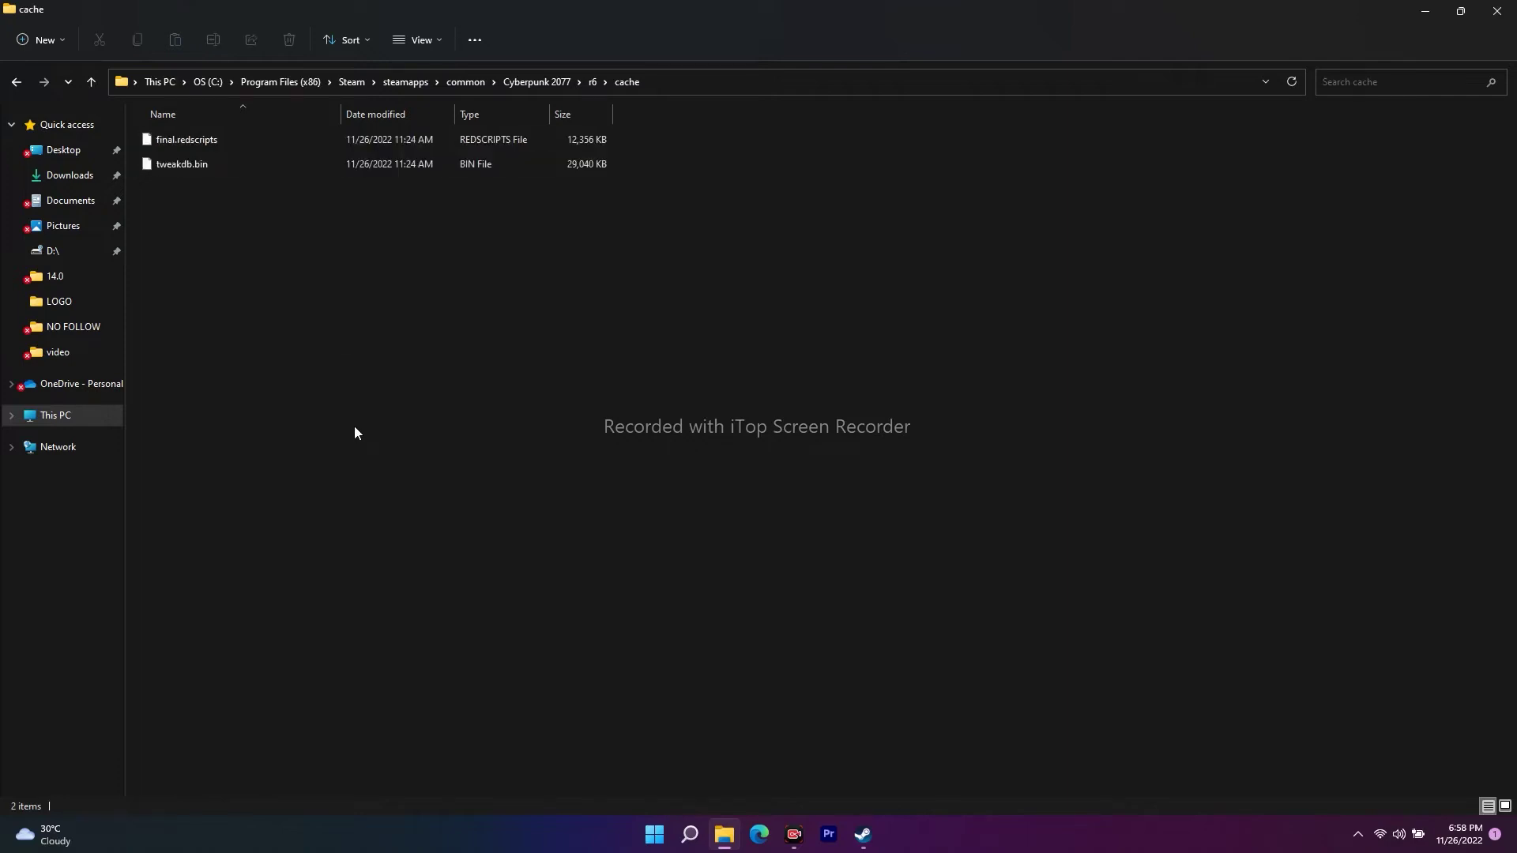
pyautogui.moveTo(544, 214); pyautogui.dragTo(282, 139)
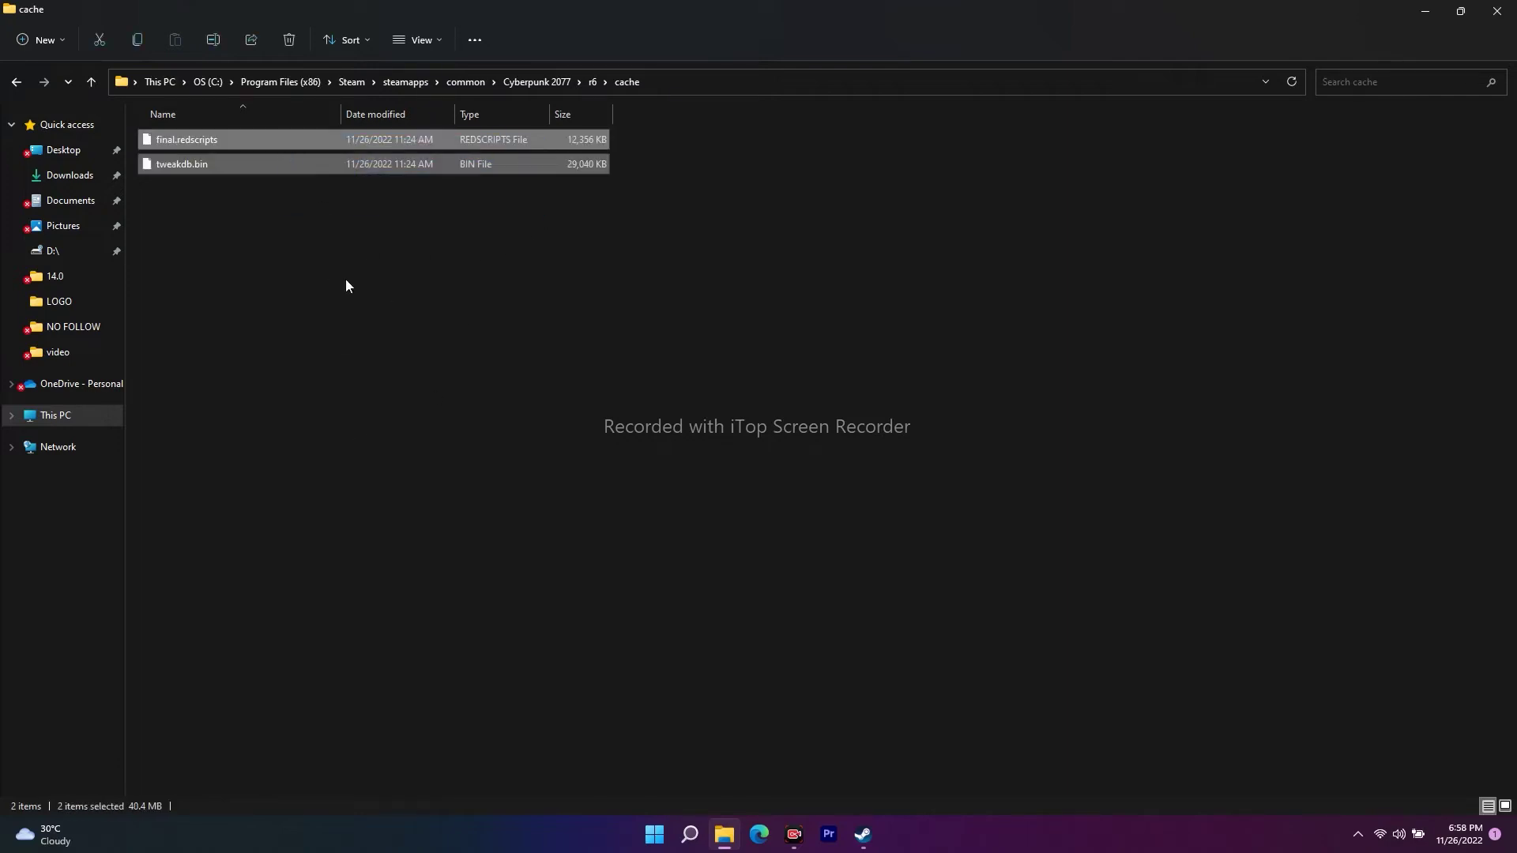
pyautogui.press('Delete')
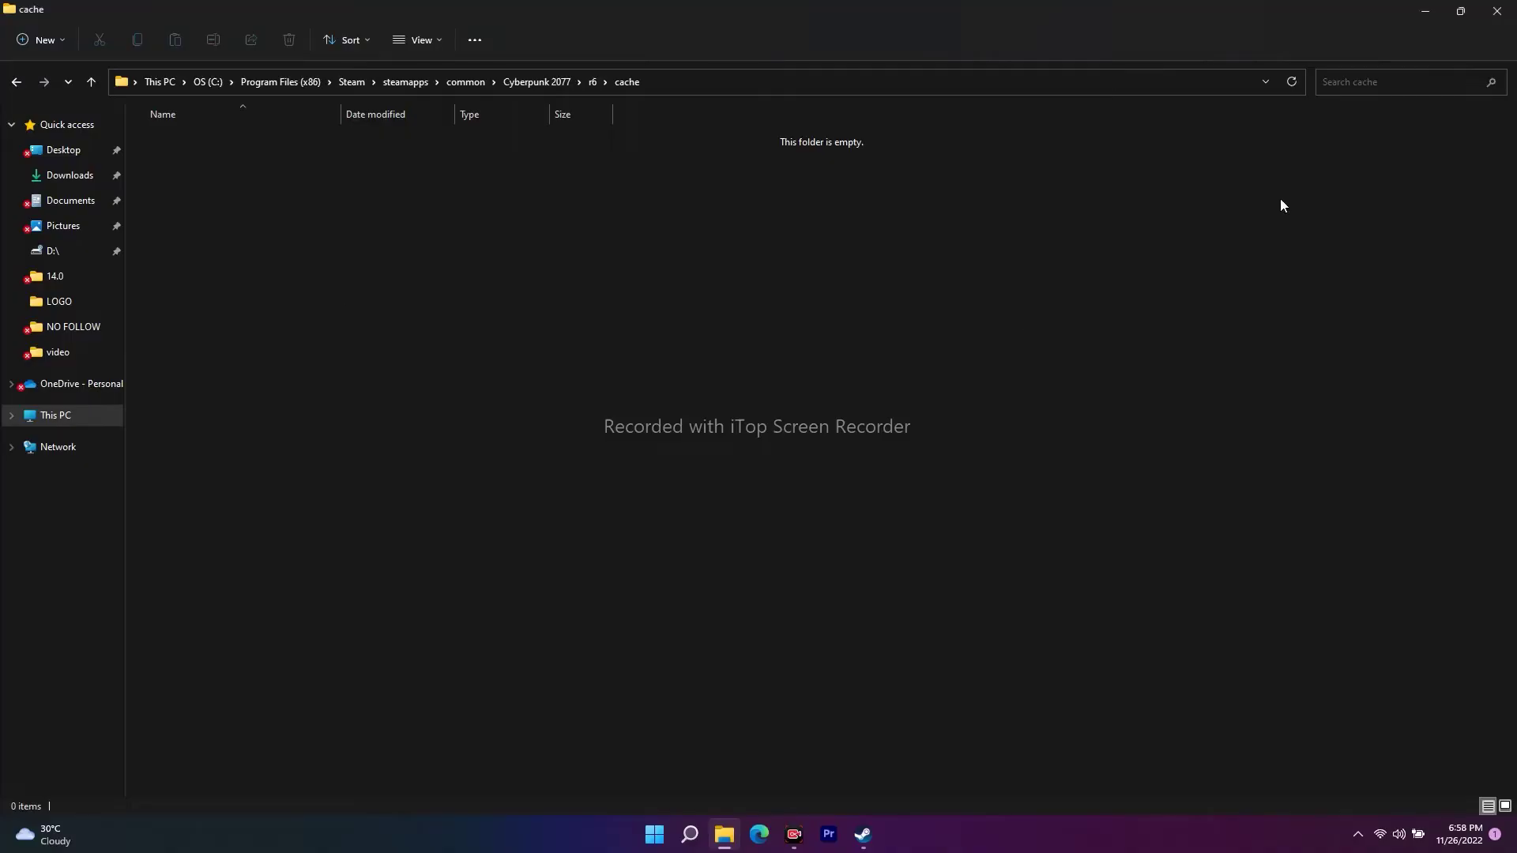
pyautogui.click(1495, 11)
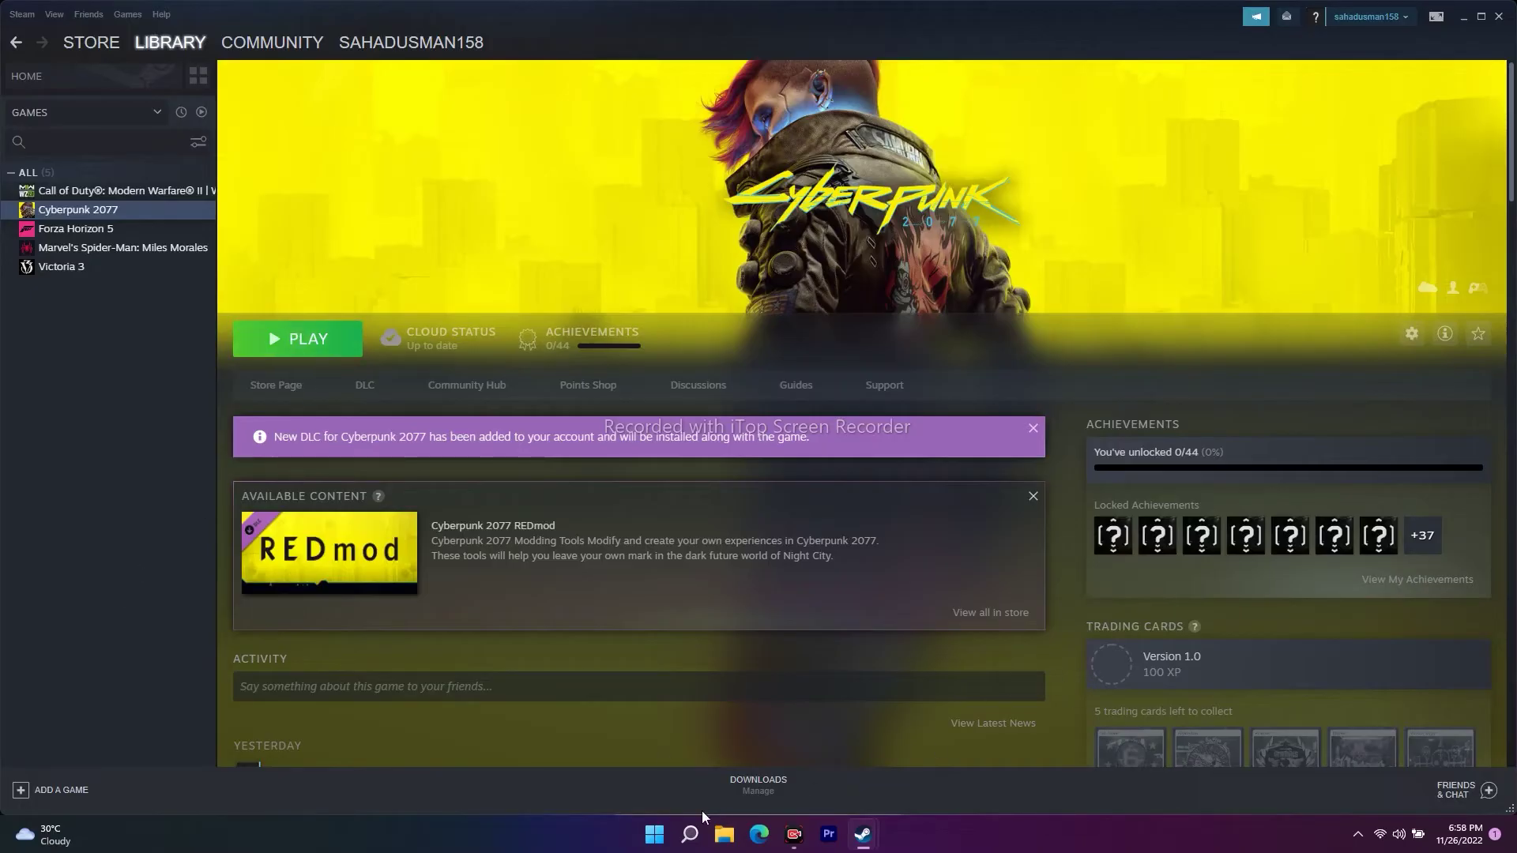
# Reopen Cyberpunk 2077's install folder from Properties > Local Files > Browse.
pyautogui.rightClick(109, 214)
pyautogui.click(150, 300)
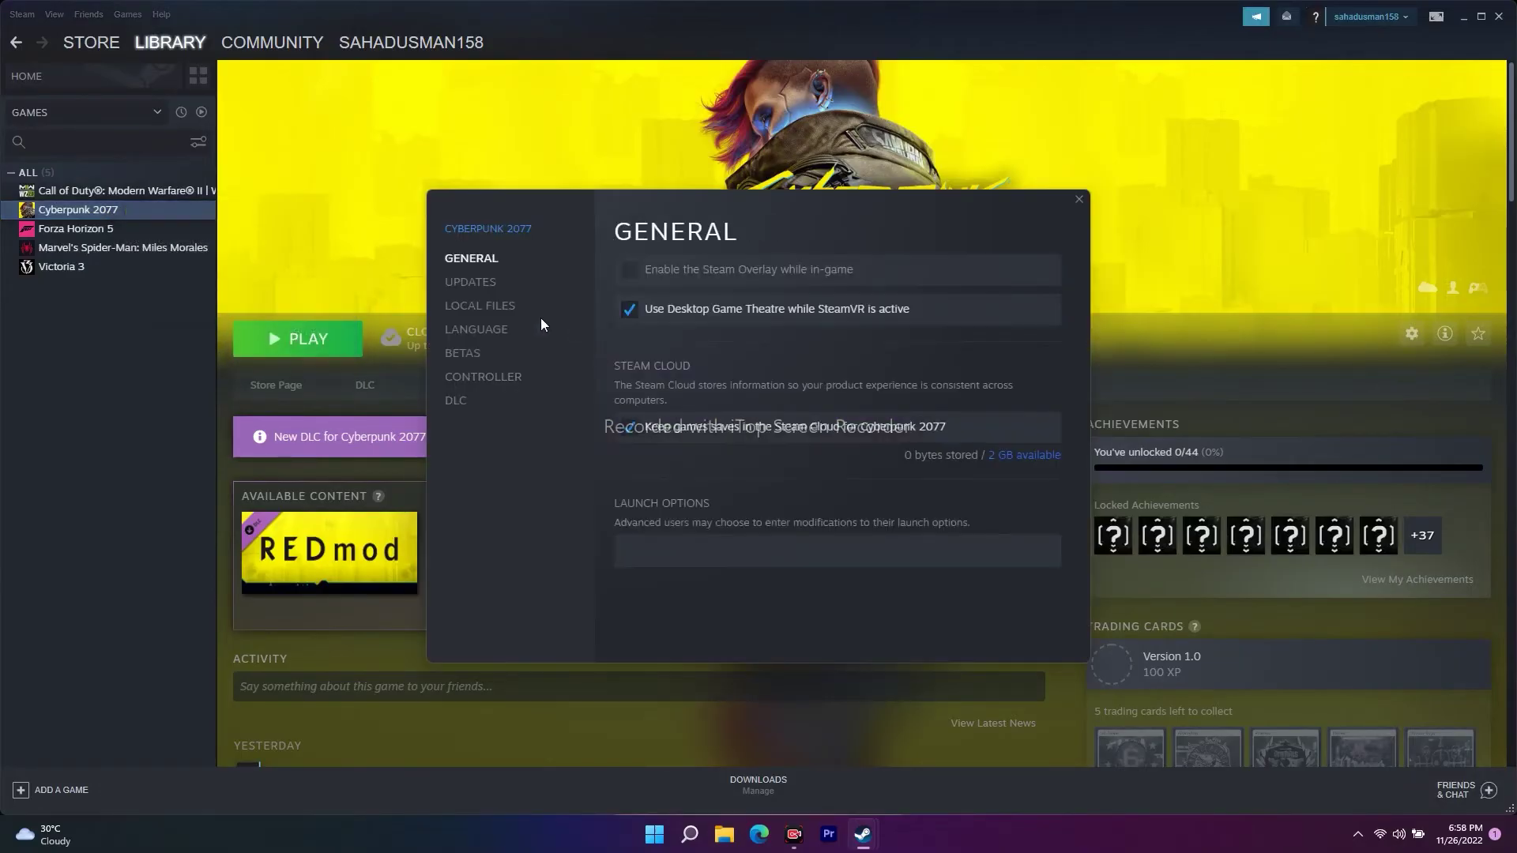
pyautogui.click(493, 306)
pyautogui.click(979, 273)
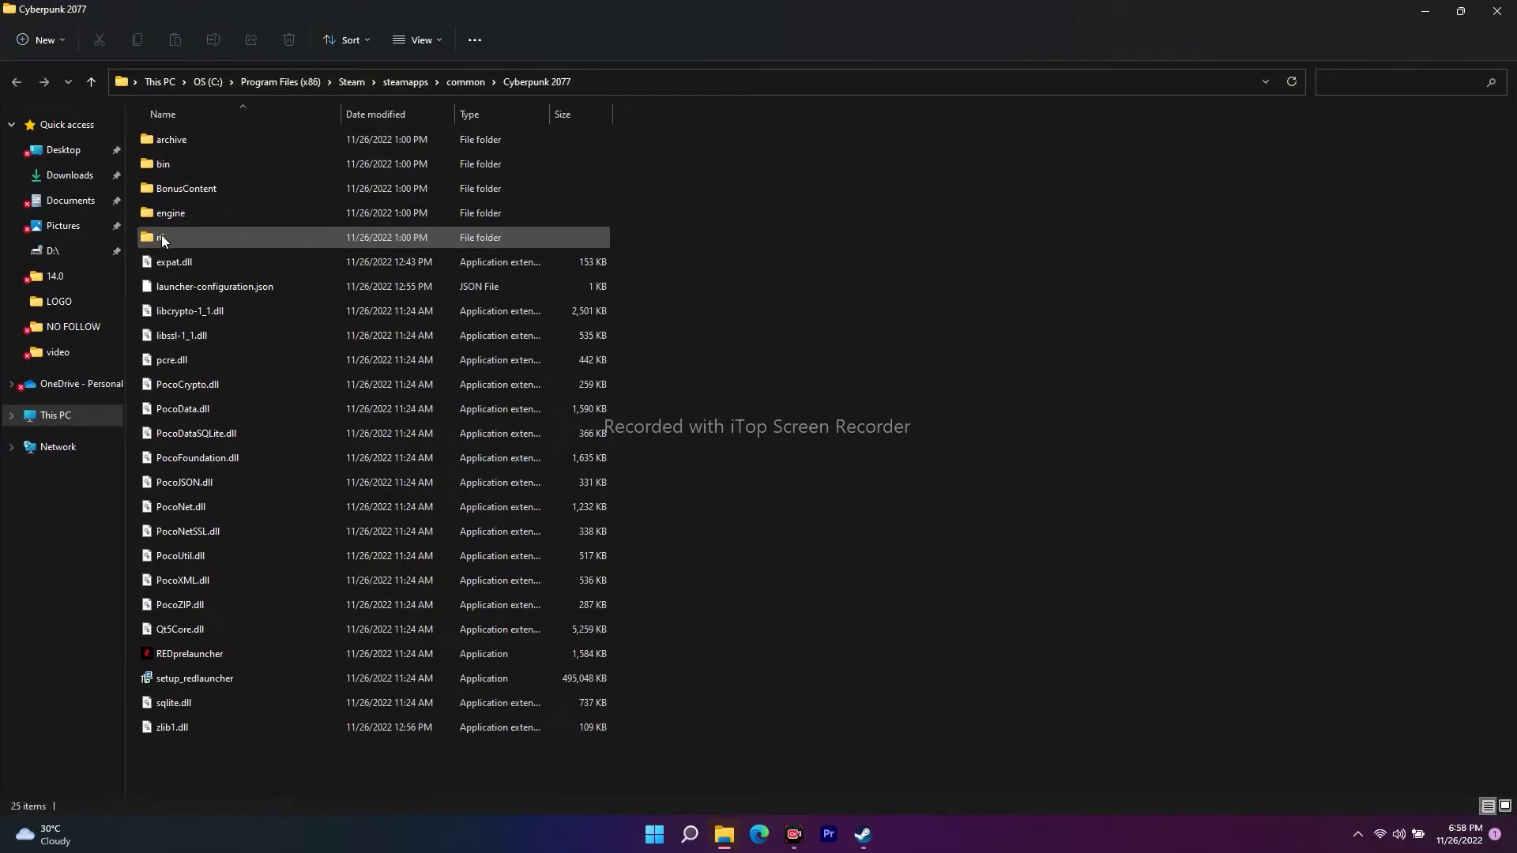
# Confirm the r6 cache folder is still empty, then close Explorer and the Properties dialog.
pyautogui.doubleClick(160, 237)
pyautogui.doubleClick(200, 140)
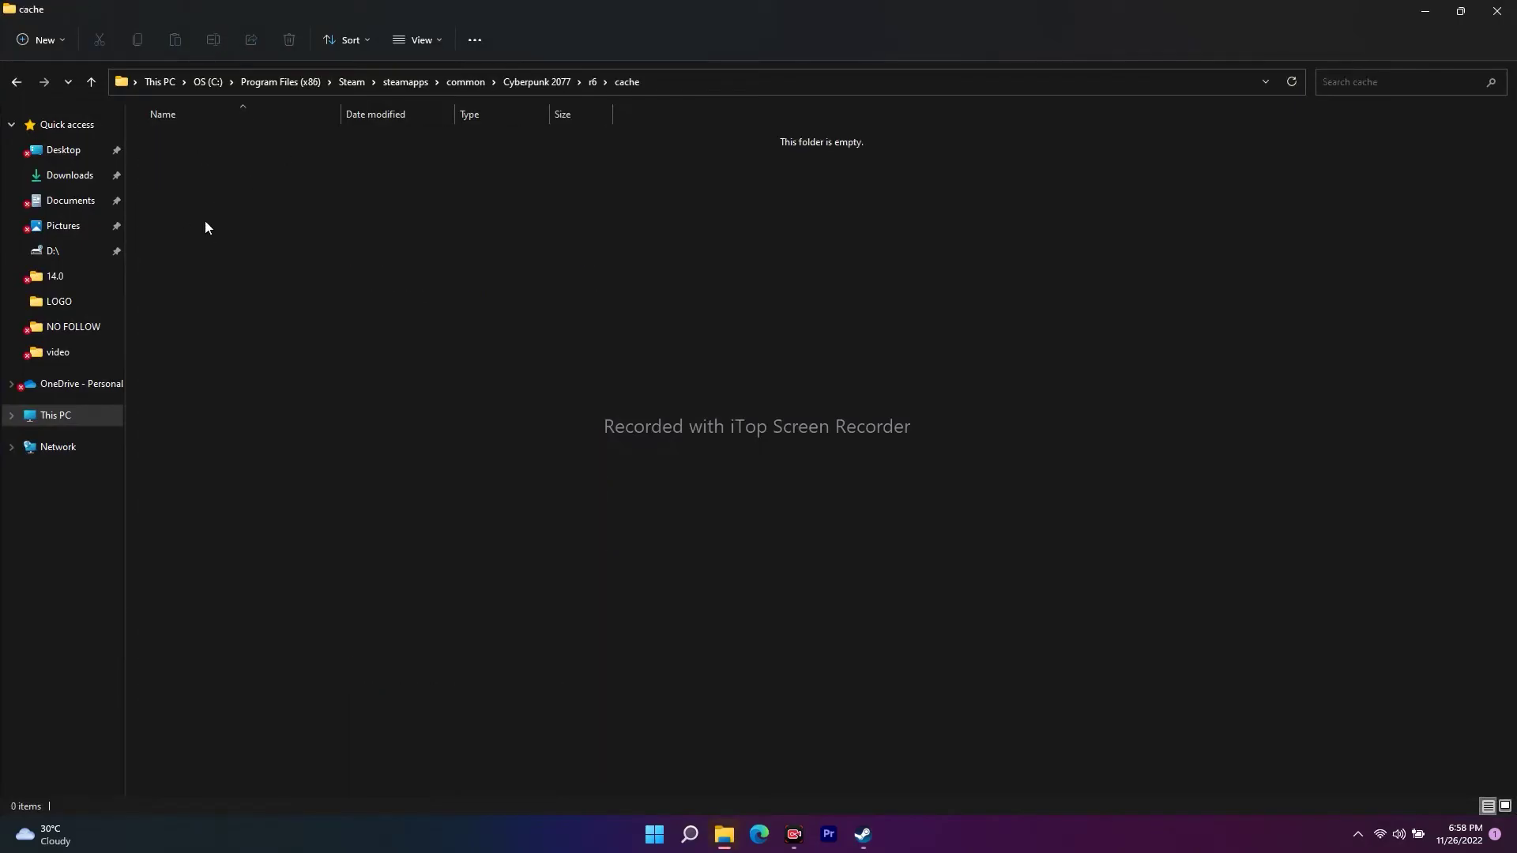
pyautogui.click(15, 82)
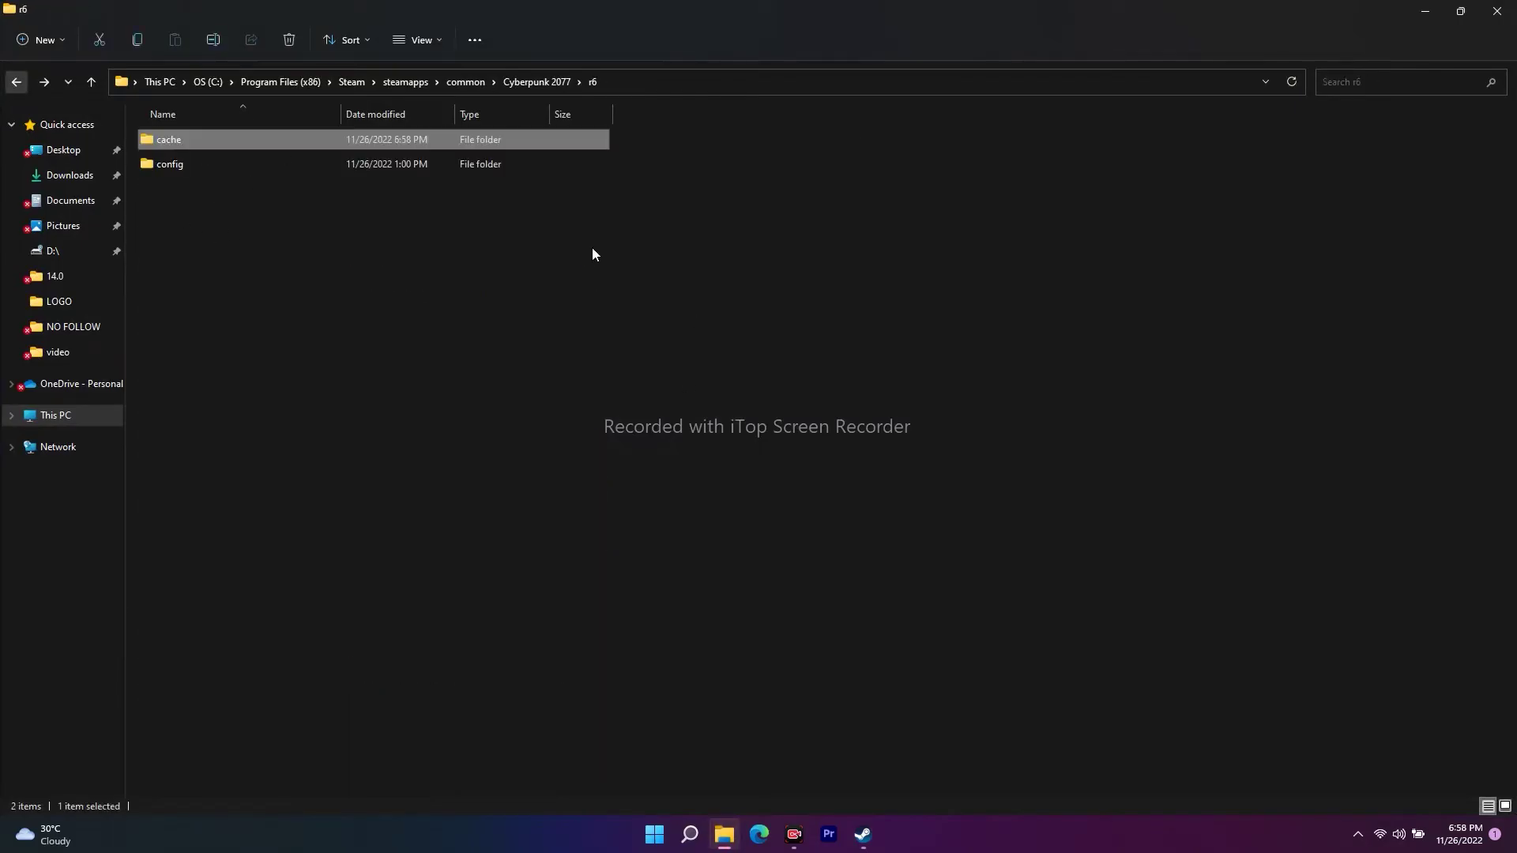
pyautogui.click(218, 197)
pyautogui.doubleClick(181, 145)
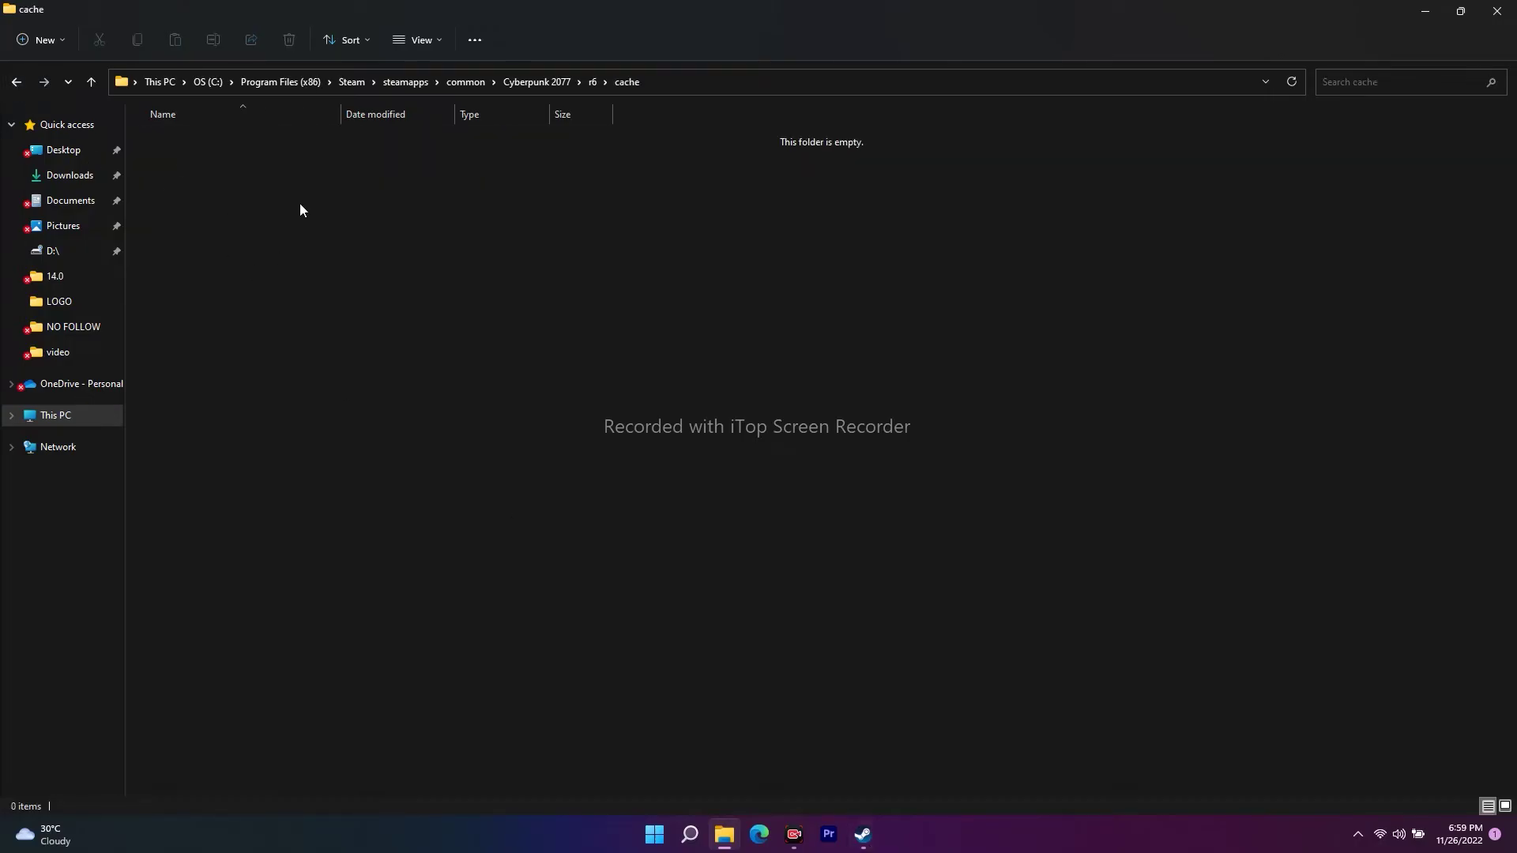
pyautogui.click(16, 82)
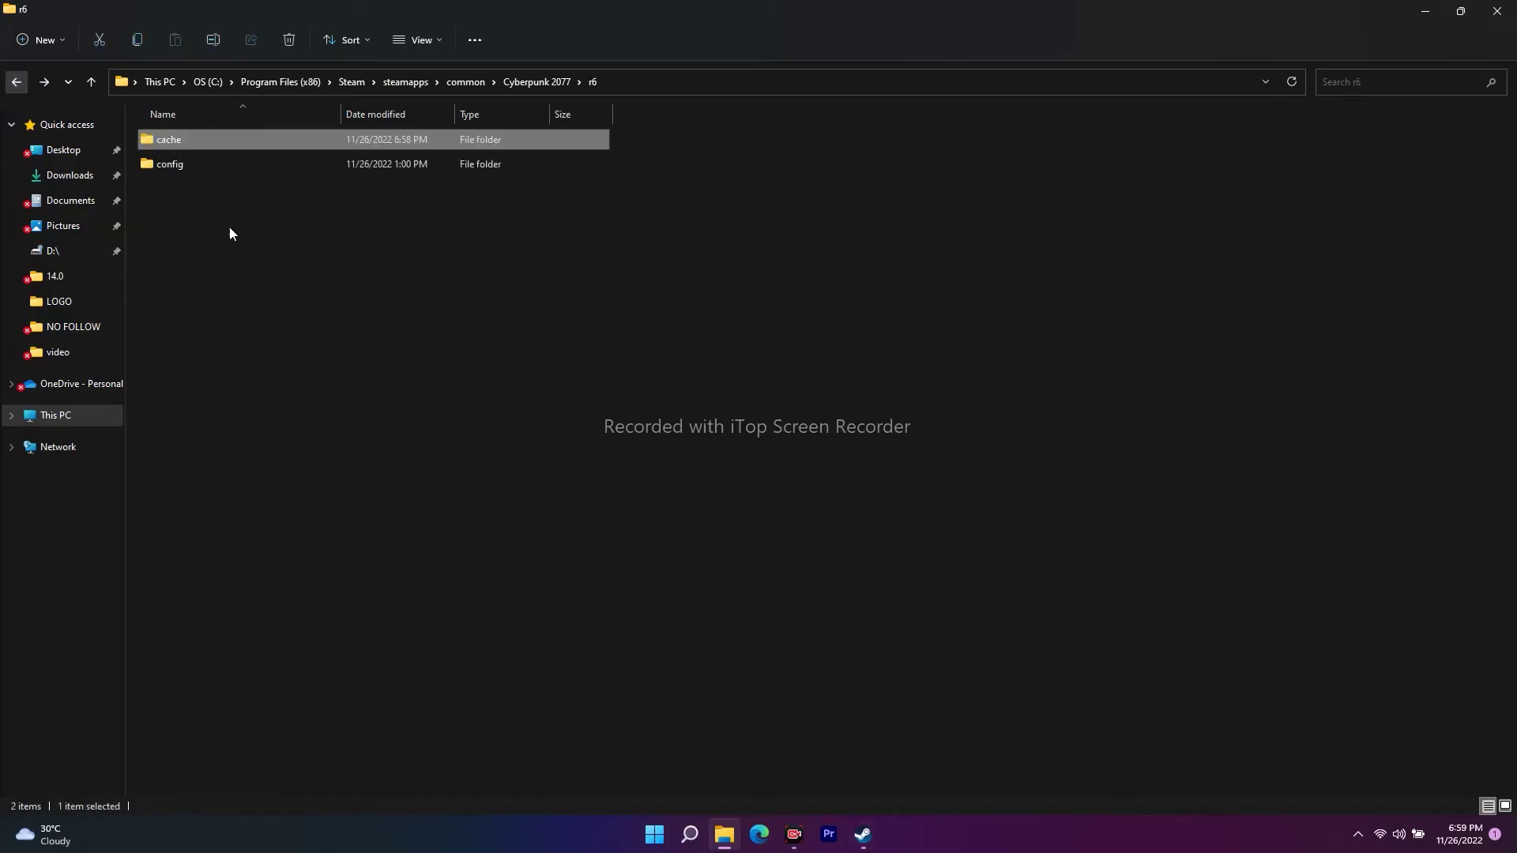
pyautogui.doubleClick(200, 141)
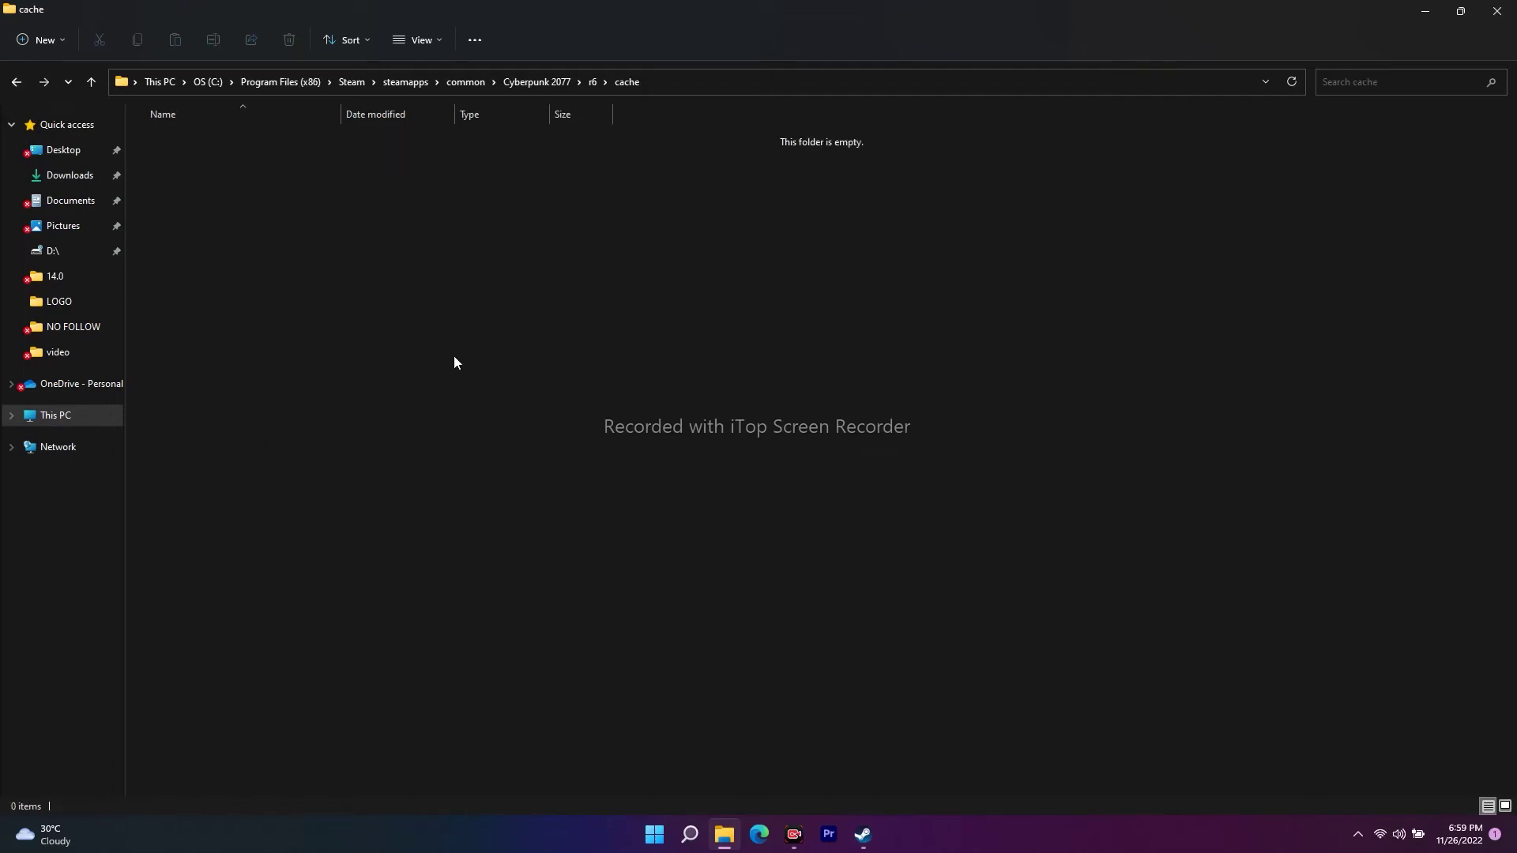
pyautogui.click(15, 82)
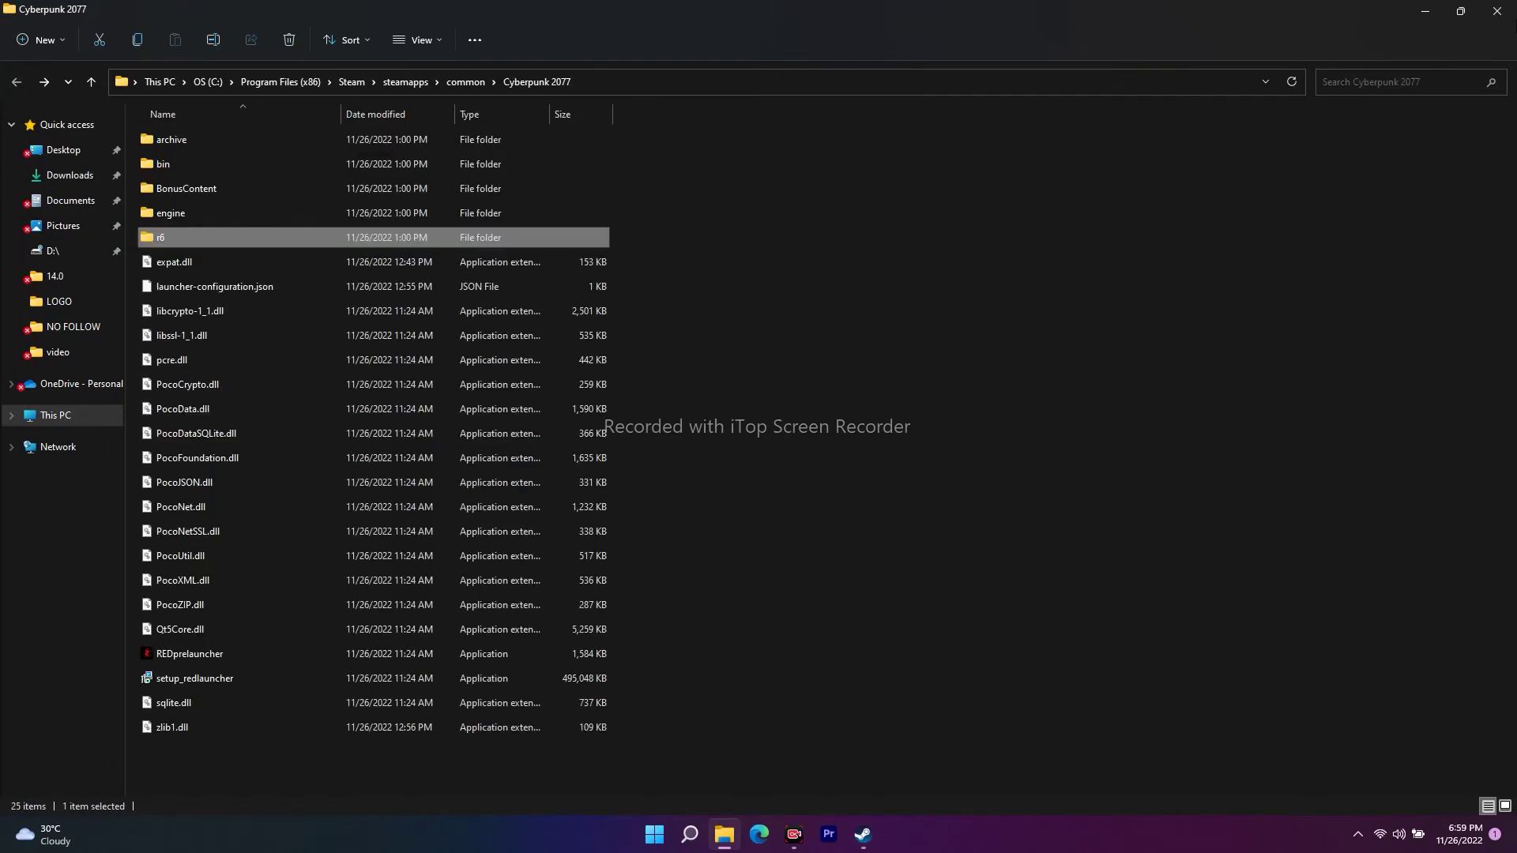
pyautogui.click(1496, 11)
pyautogui.click(1080, 202)
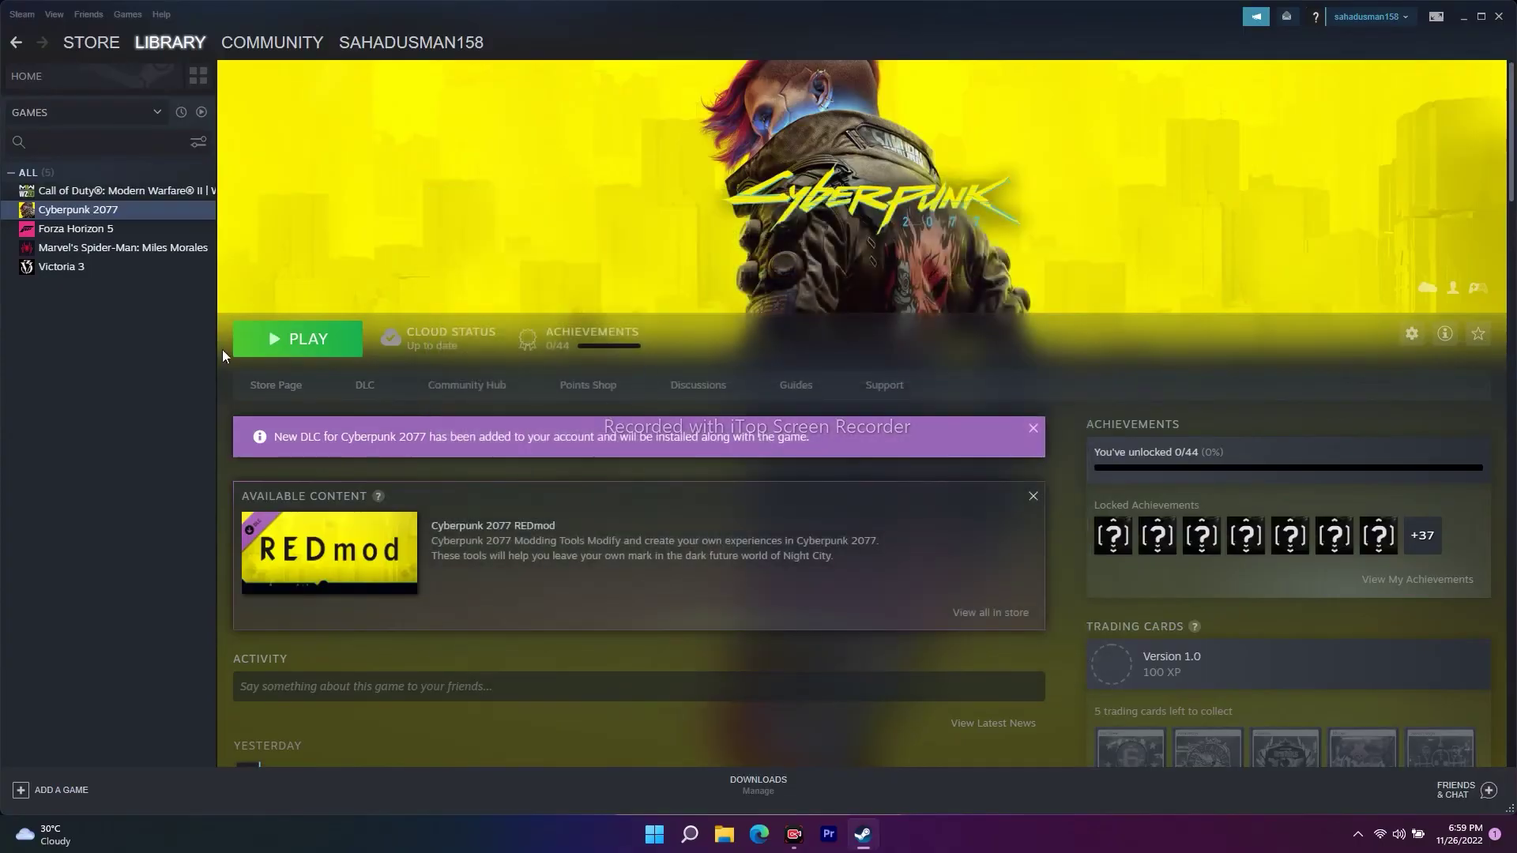
# Run Verify integrity of game files from Cyberpunk 2077's Local Files properties.
pyautogui.rightClick(120, 216)
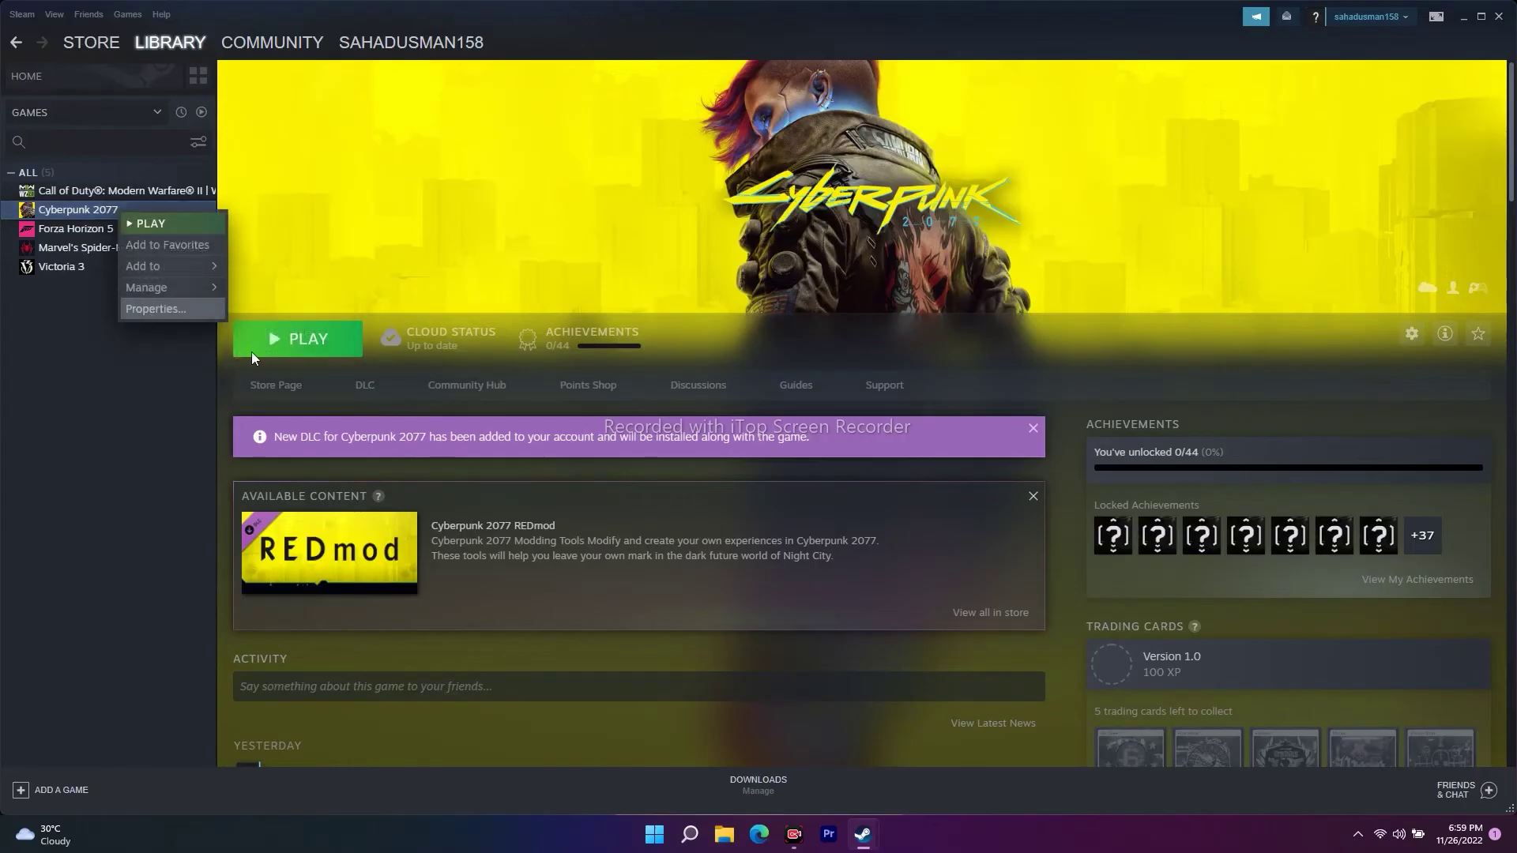
pyautogui.click(150, 308)
pyautogui.click(488, 312)
pyautogui.click(844, 374)
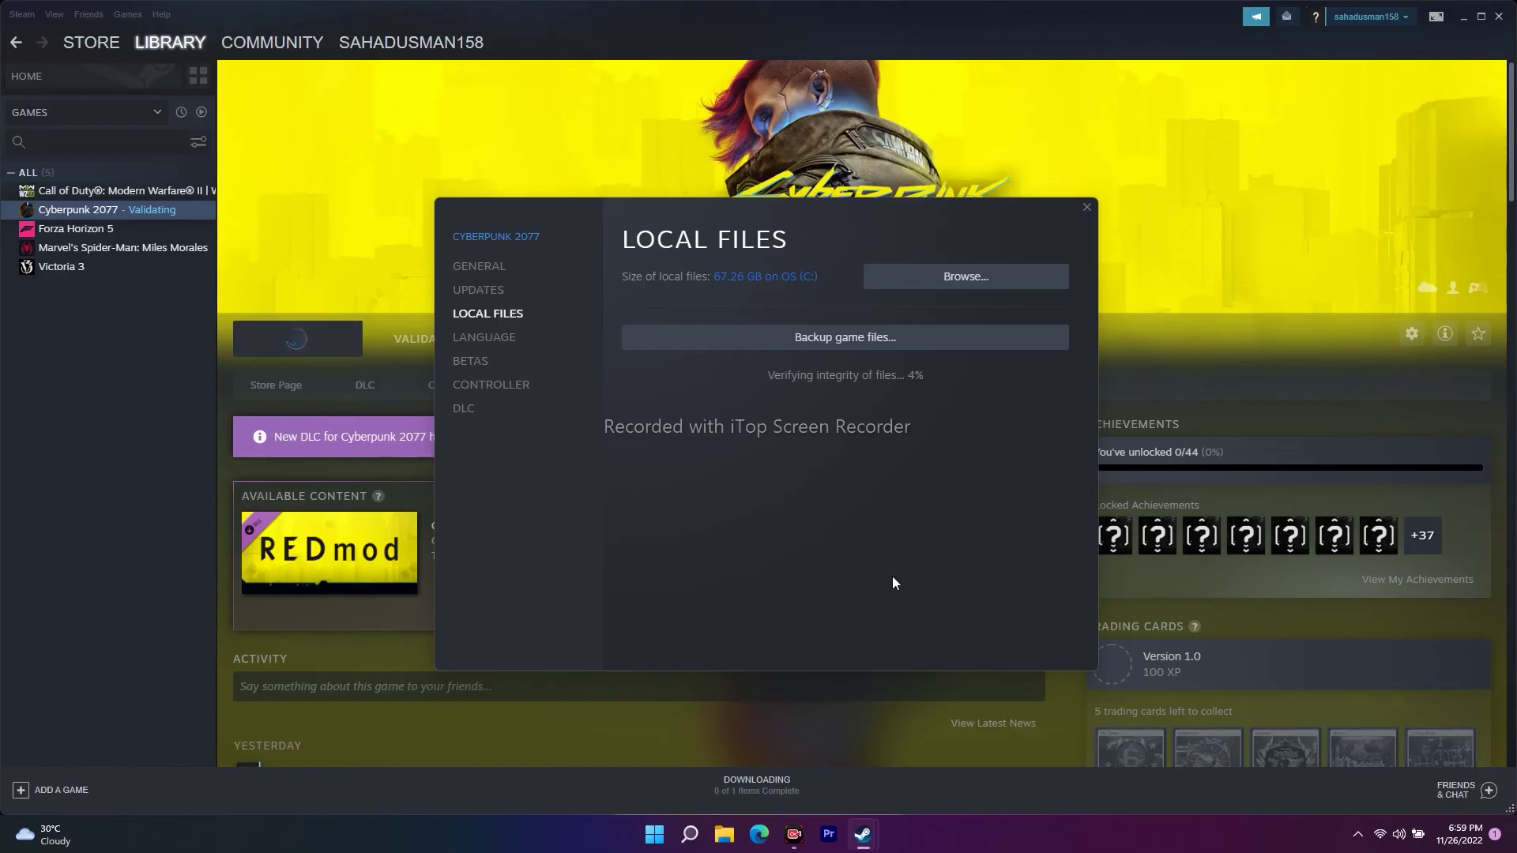
pyautogui.moveTo(862, 835)
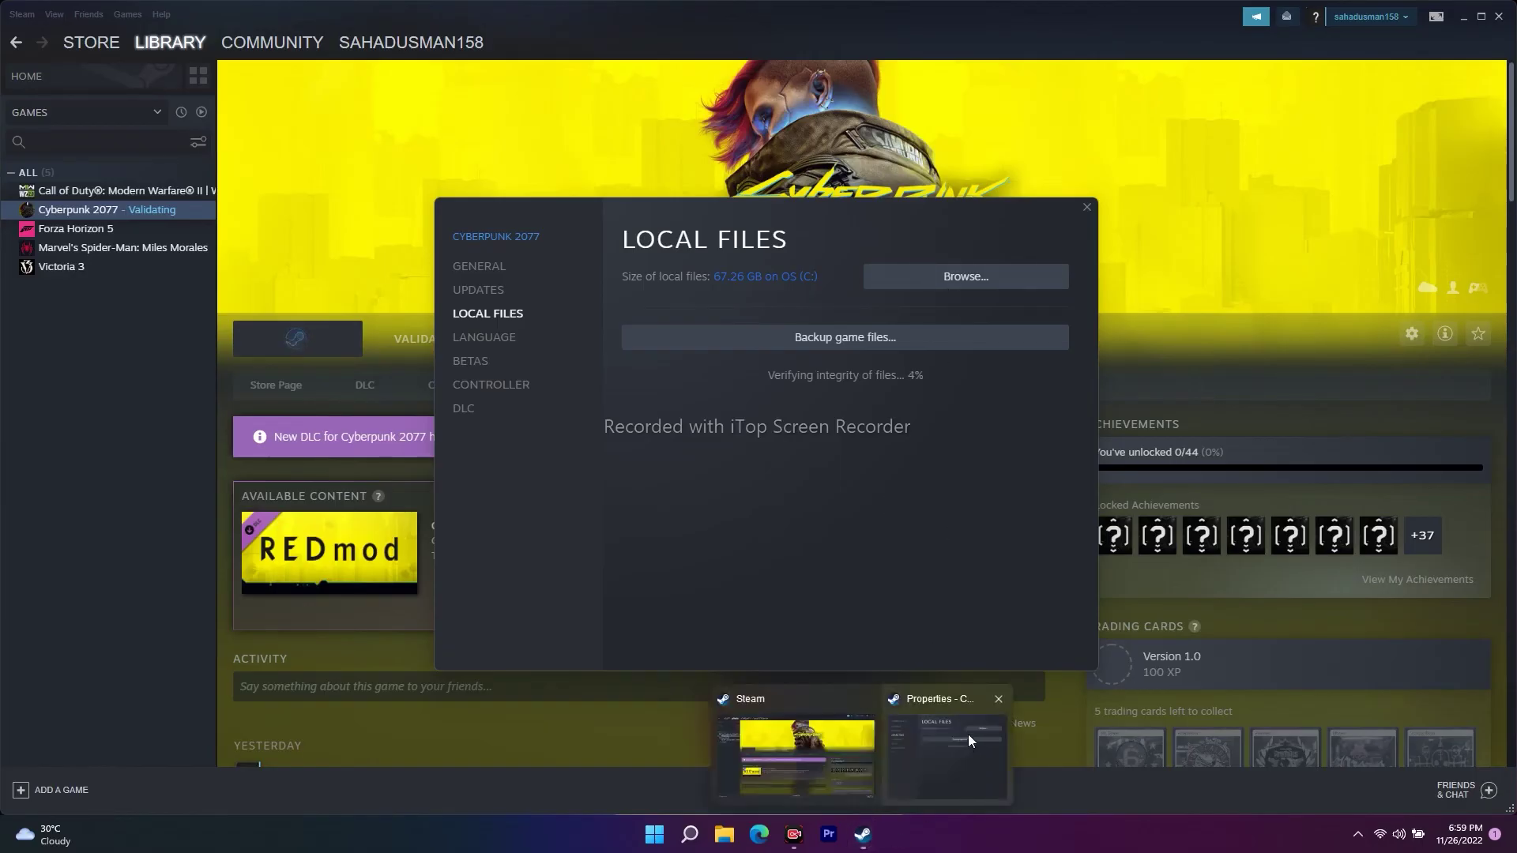
# Close the Properties window and go back to the Cyberpunk 2077 library page.
pyautogui.click(998, 699)
pyautogui.click(412, 41)
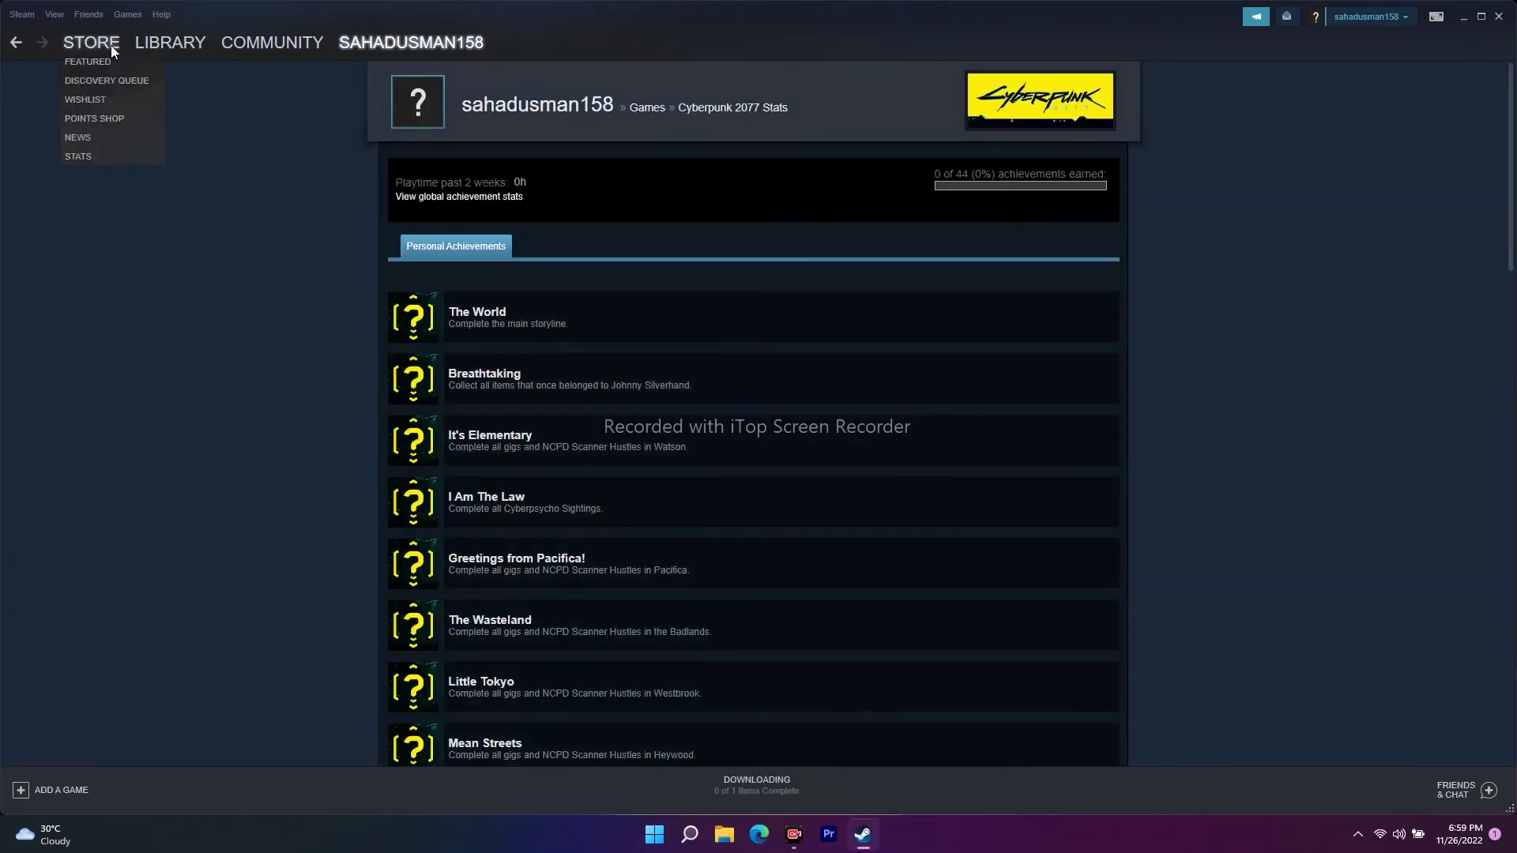
pyautogui.click(170, 42)
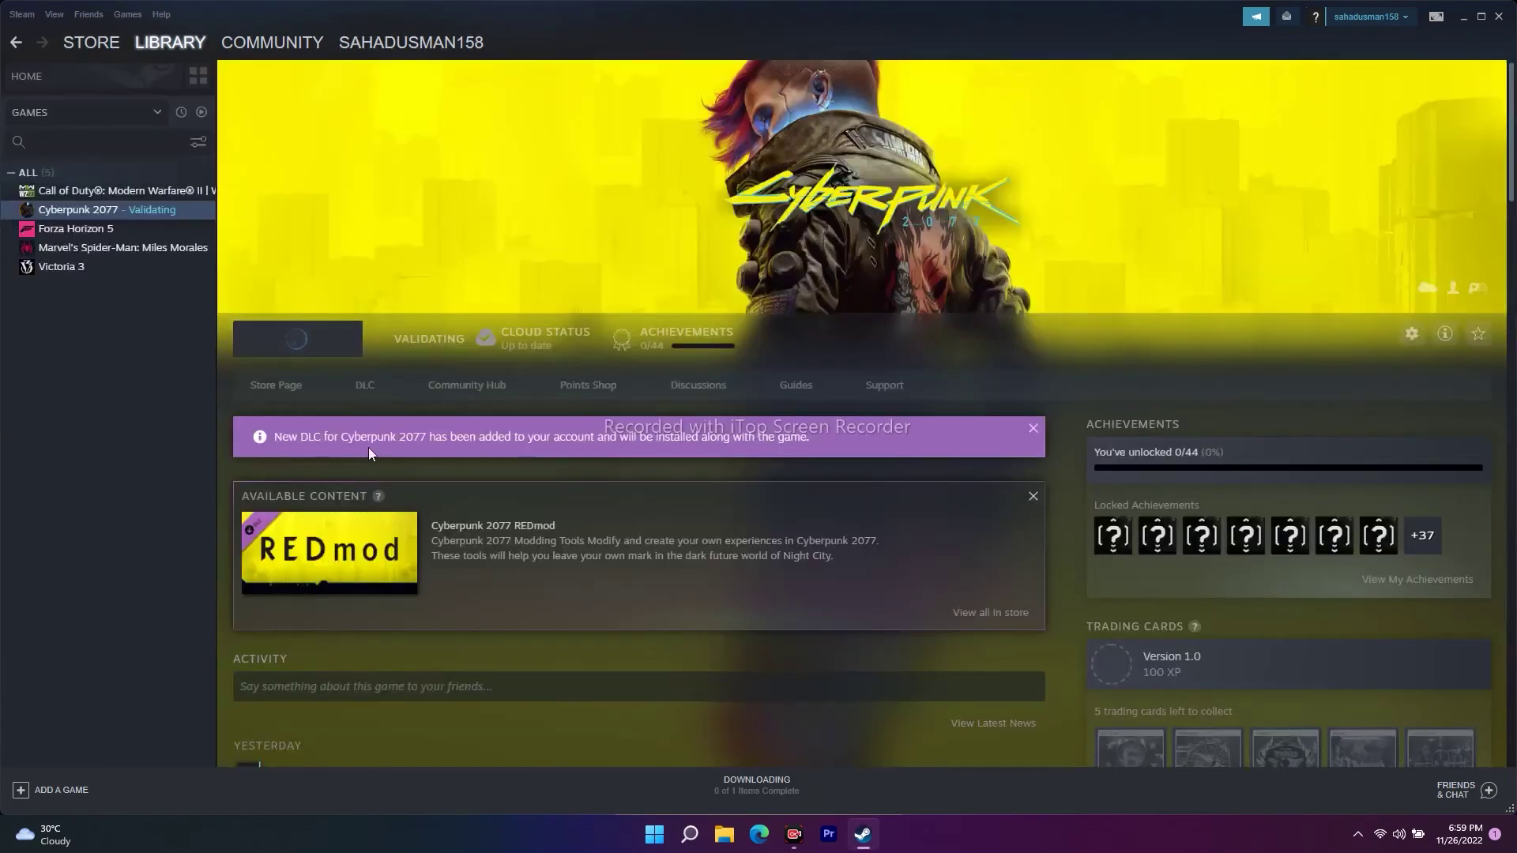